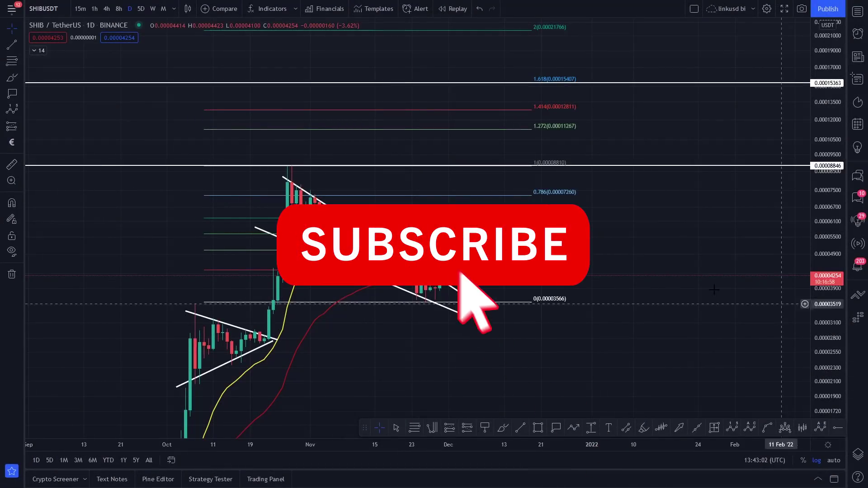
- Move the floating drawing toolbar below the chart's date axis, clear of the SHIB/USDT candles
{"action": "left_click_drag", "start_coordinate": [365, 428], "coordinate": [373, 479]}
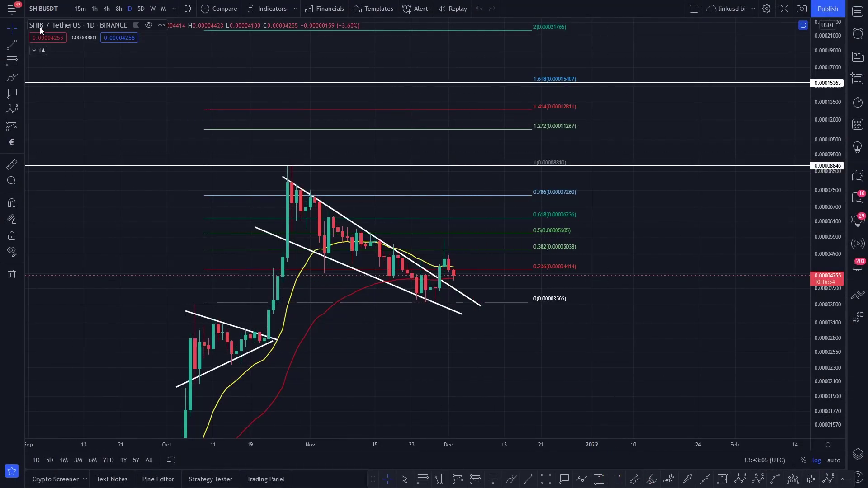
{"action": "left_click_drag", "start_coordinate": [583, 340], "coordinate": [628, 328]}
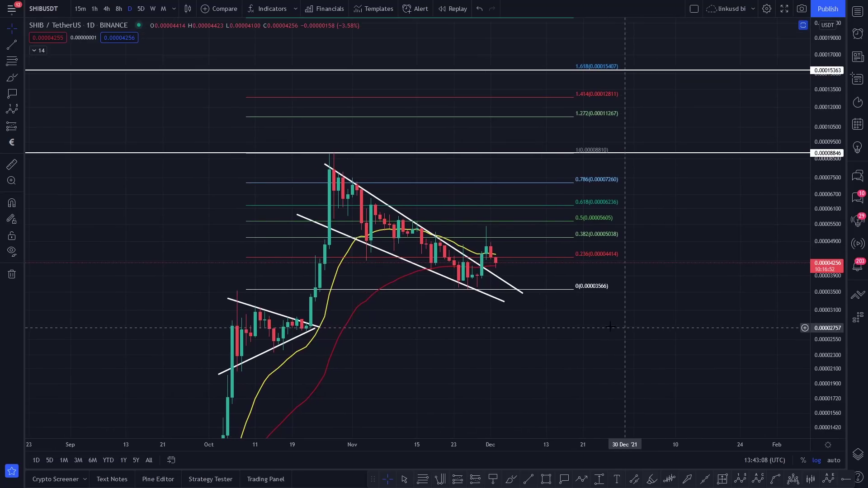
{"action": "scroll", "coordinate": [616, 327], "scroll_direction": "up", "scroll_amount": 3}
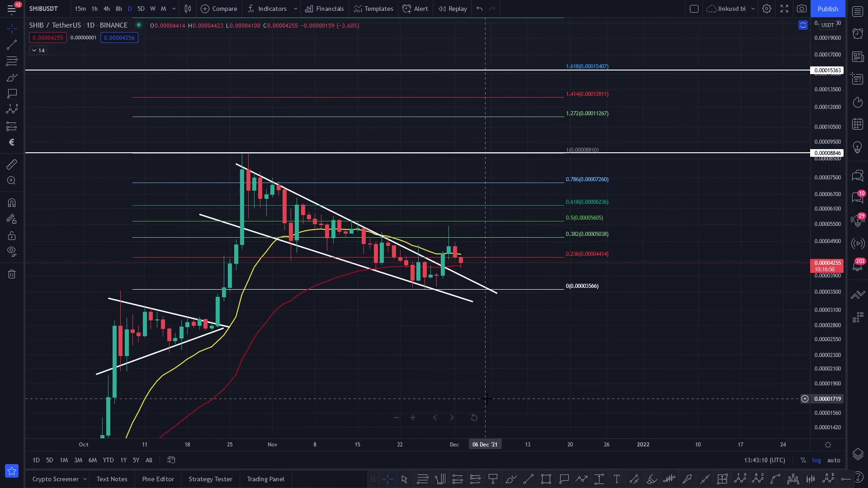
{"action": "scroll", "coordinate": [398, 181], "scroll_direction": "down", "scroll_amount": 3}
{"action": "left_click_drag", "start_coordinate": [641, 374], "coordinate": [601, 369]}
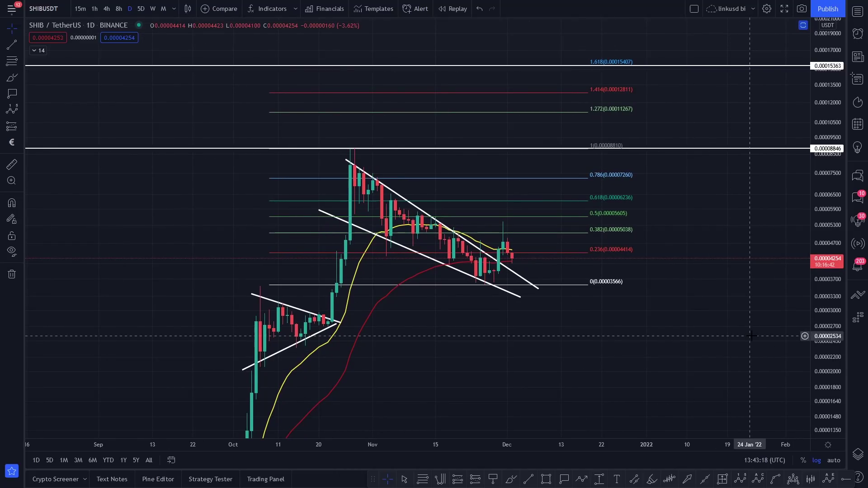
{"action": "scroll", "coordinate": [655, 343], "scroll_direction": "right", "scroll_amount": 1}
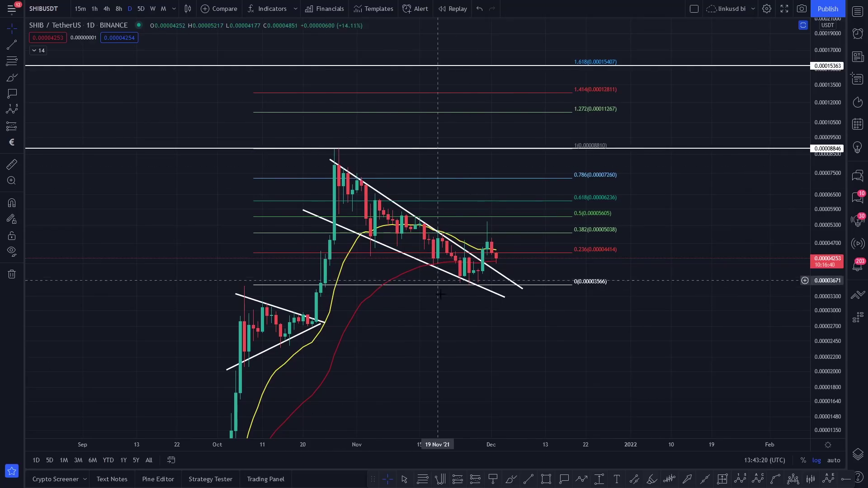
{"action": "scroll", "coordinate": [497, 314], "scroll_direction": "down", "scroll_amount": 2}
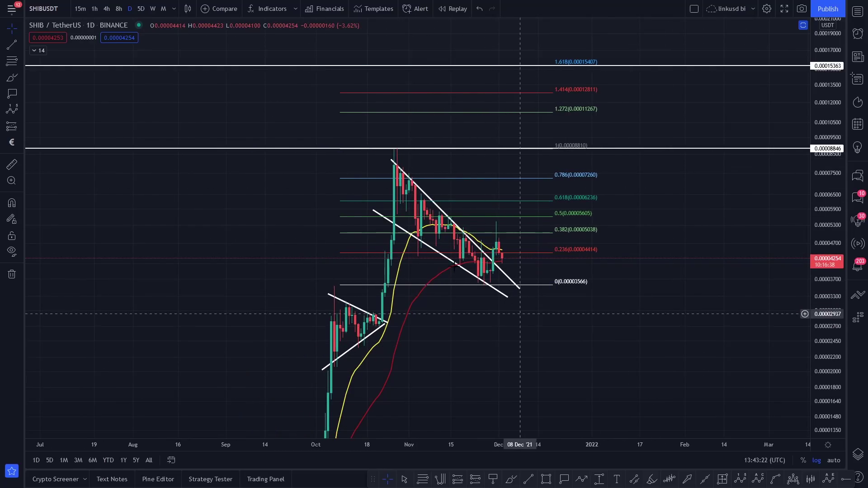
- Sketch the swings inside the falling wedge and a breakout path up to about 0.0001095 with the Brush, and undo the strokes
{"action": "left_click", "coordinate": [13, 78]}
{"action": "mouse_move", "coordinate": [396, 167]}
{"action": "left_mouse_down"}
{"action": "mouse_move", "coordinate": [432, 240]}
{"action": "mouse_move", "coordinate": [495, 266]}
{"action": "left_mouse_up"}
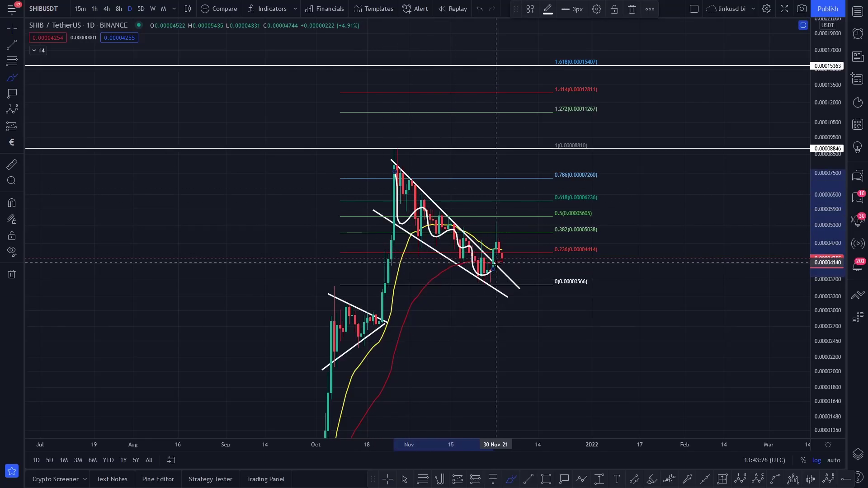
{"action": "scroll", "coordinate": [495, 262], "scroll_direction": "up", "scroll_amount": 3}
{"action": "mouse_move", "coordinate": [457, 263]}
{"action": "left_mouse_down"}
{"action": "mouse_move", "coordinate": [461, 222]}
{"action": "mouse_move", "coordinate": [464, 256]}
{"action": "mouse_move", "coordinate": [567, 117]}
{"action": "left_mouse_up"}
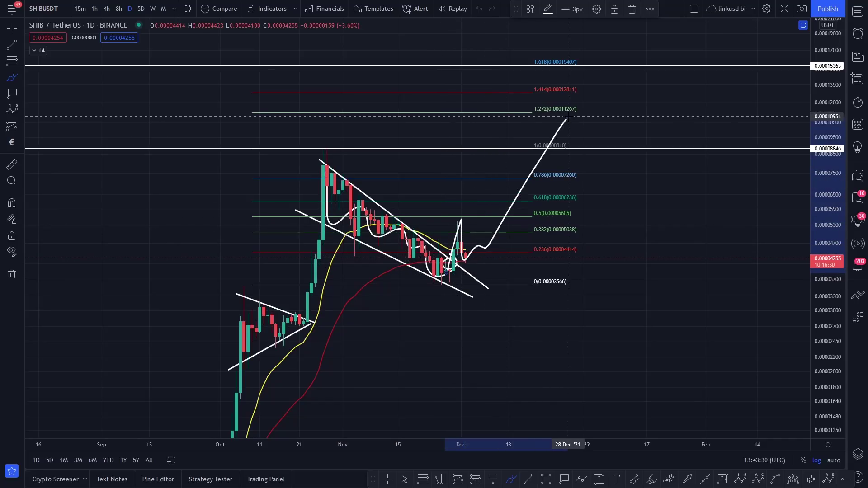
{"action": "key", "text": "ctrl+z"}
- Mark the recent swing highs and lows with short horizontal Brush strokes, trace the swings between them, and undo the strokes
{"action": "scroll", "coordinate": [688, 264], "scroll_direction": "up", "scroll_amount": 4}
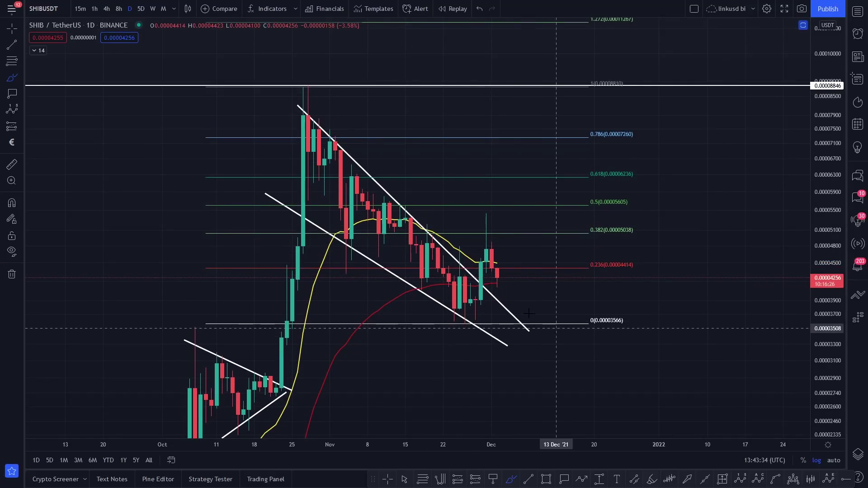
{"action": "left_click", "coordinate": [8, 79]}
{"action": "left_click", "coordinate": [51, 78]}
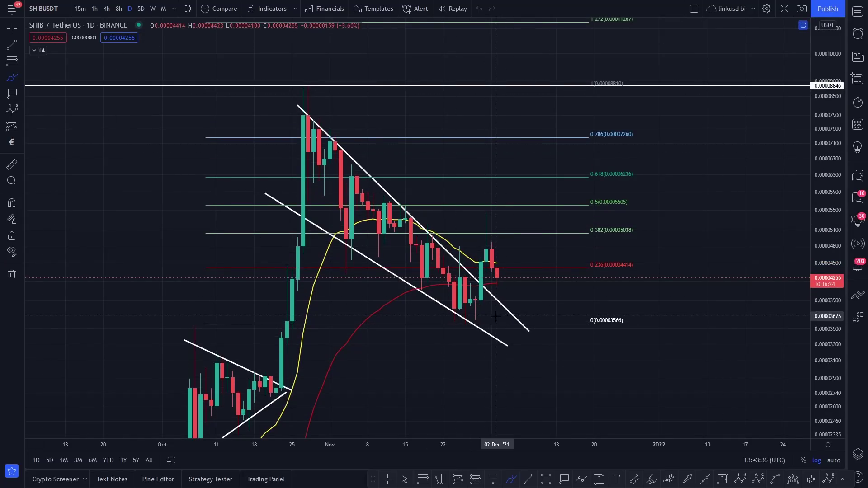
{"action": "left_click_drag", "start_coordinate": [441, 311], "coordinate": [517, 315]}
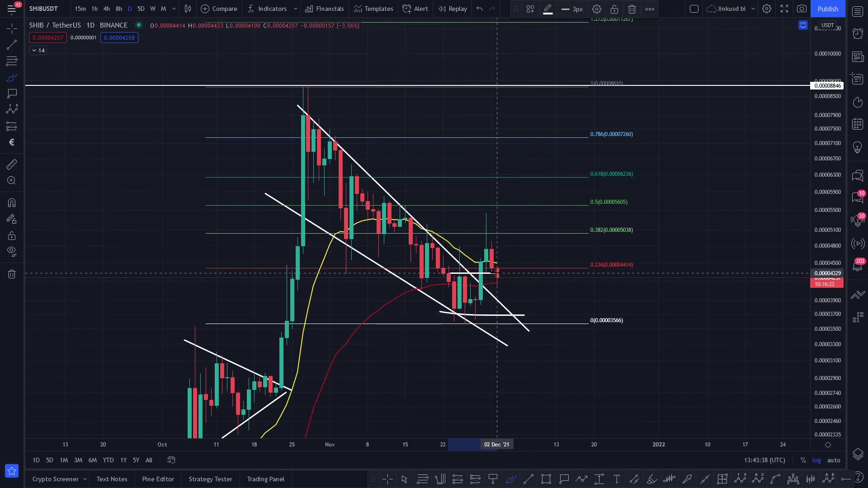
{"action": "left_click_drag", "start_coordinate": [471, 246], "coordinate": [514, 246]}
{"action": "left_click_drag", "start_coordinate": [491, 283], "coordinate": [556, 280]}
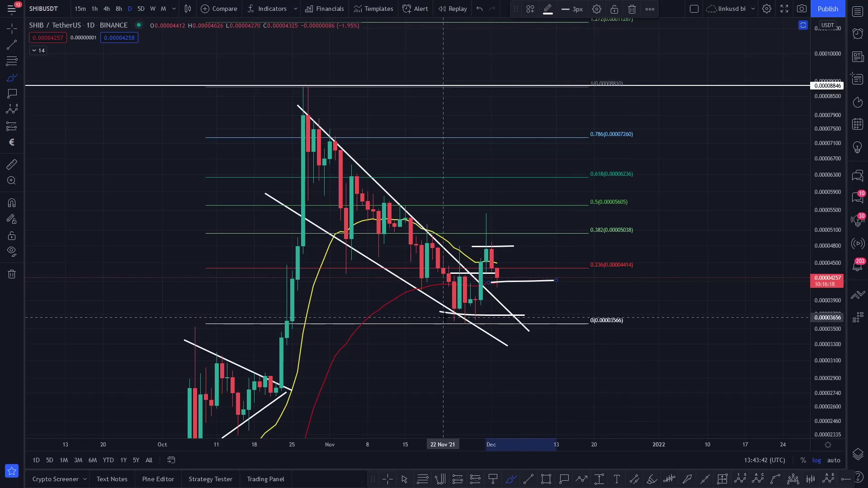
{"action": "left_click_drag", "start_coordinate": [433, 312], "coordinate": [453, 273]}
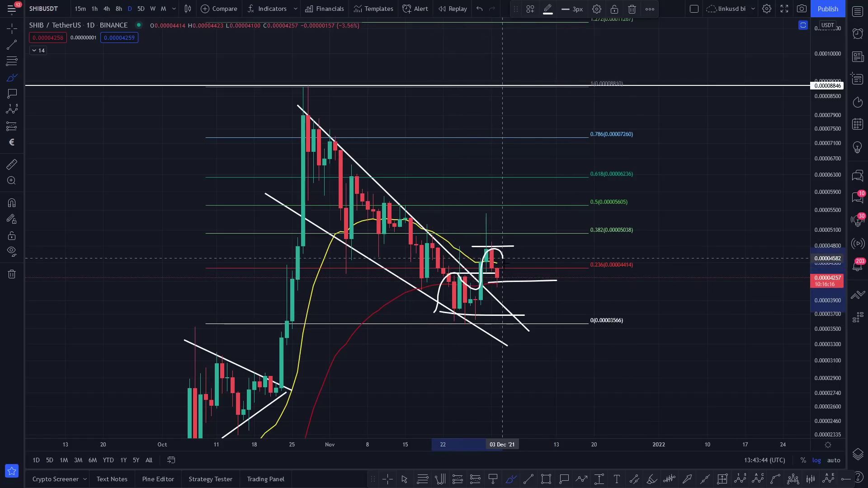
{"action": "key", "text": "ctrl+z"}
{"action": "key", "text": "ctrl+z"}
{"action": "key", "text": "ctrl+z"}
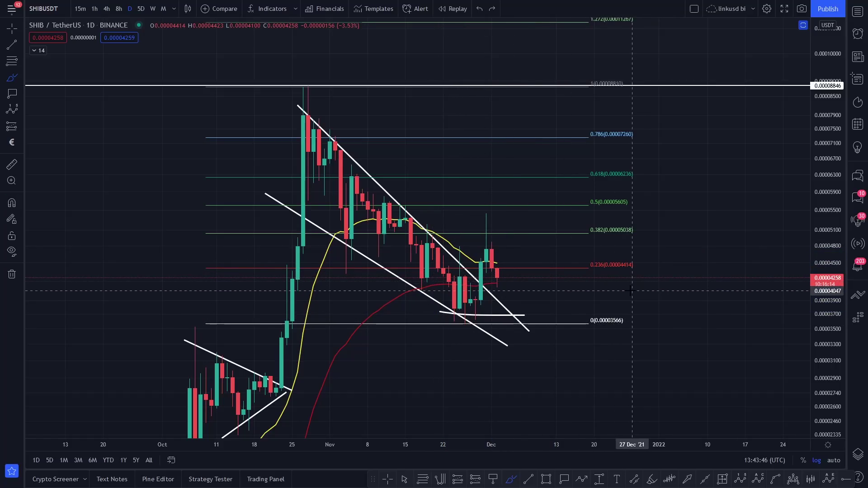
- Draw a nearly horizontal trend line at about 0.0000425 from 19 Nov to 16 Dec and a rising one from 0.00003695 on 23 Nov to 0.00004234 on 7 Dec
{"action": "scroll", "coordinate": [714, 289], "scroll_direction": "up", "scroll_amount": 3}
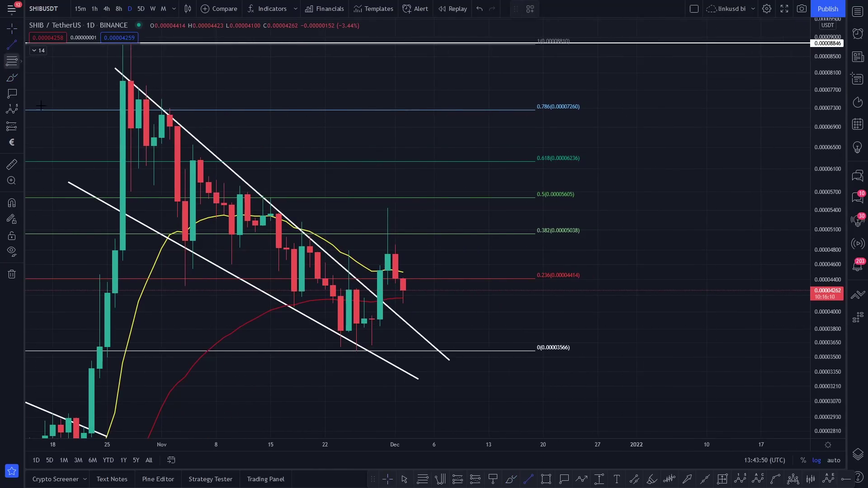
{"action": "left_click", "coordinate": [302, 290]}
{"action": "left_click", "coordinate": [511, 292]}
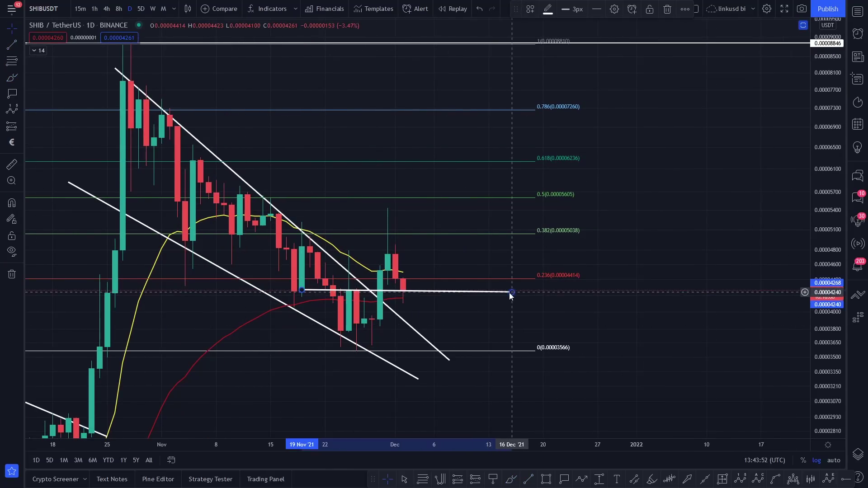
{"action": "left_click", "coordinate": [13, 59]}
{"action": "left_click", "coordinate": [332, 339]}
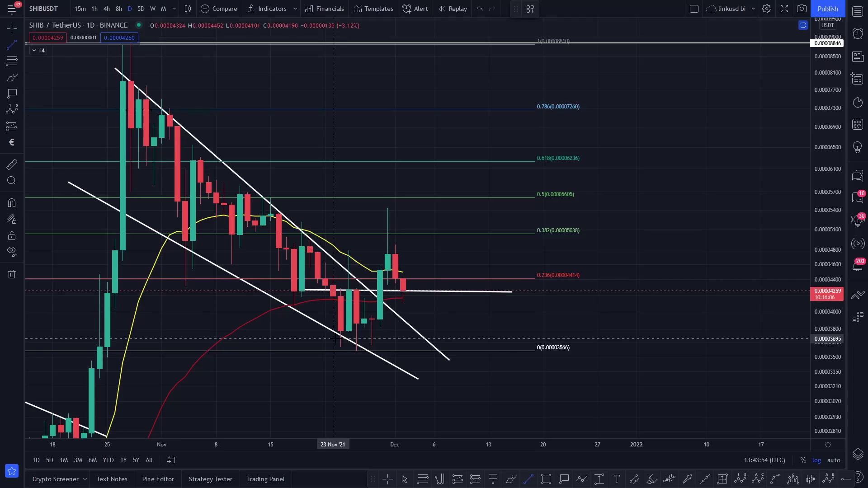
{"action": "left_click", "coordinate": [441, 292]}
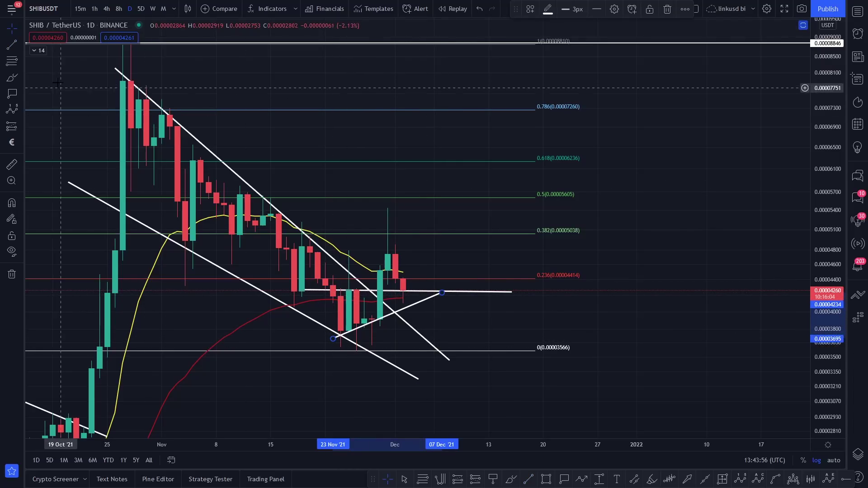
{"action": "left_click", "coordinate": [21, 29]}
- Trace the rise from the late-November low to the spike high with the Brush, mark that high with a horizontal stroke, and circle the base
{"action": "left_click_drag", "start_coordinate": [233, 85], "coordinate": [392, 63]}
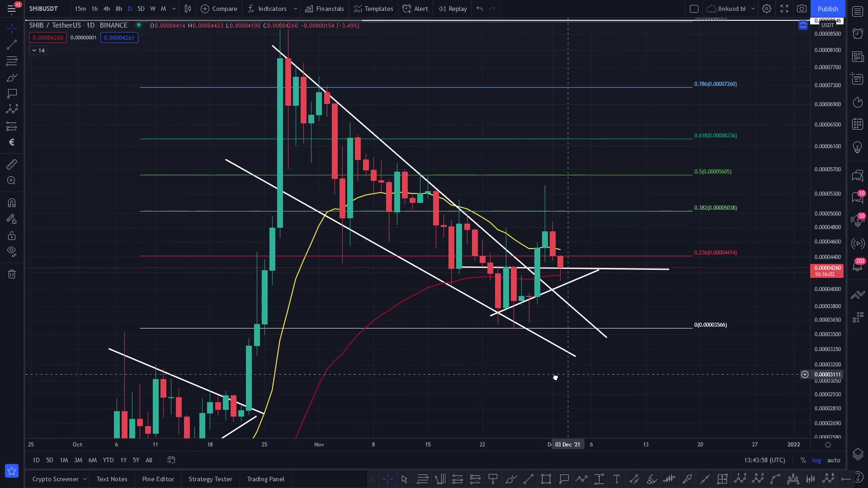
{"action": "left_click_drag", "start_coordinate": [565, 374], "coordinate": [541, 381]}
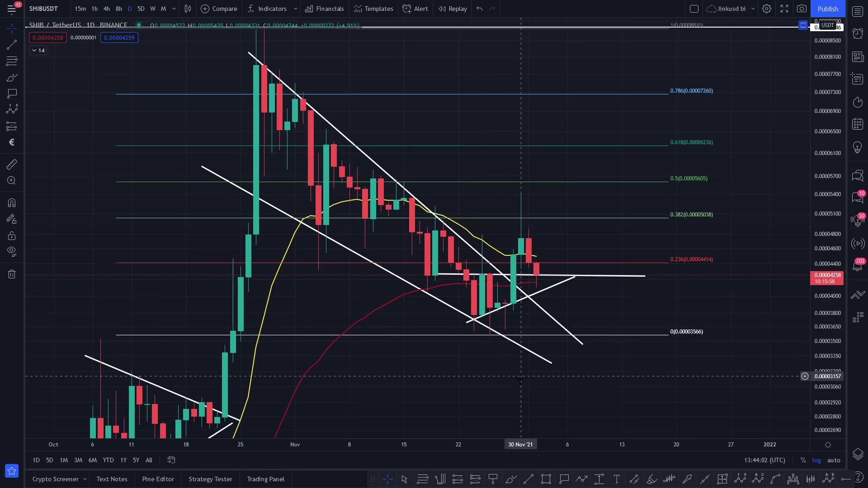
{"action": "scroll", "coordinate": [524, 394], "scroll_direction": "up", "scroll_amount": 2}
{"action": "left_click_drag", "start_coordinate": [831, 390], "coordinate": [830, 356]}
{"action": "left_click_drag", "start_coordinate": [784, 350], "coordinate": [773, 335]}
{"action": "left_click_drag", "start_coordinate": [827, 119], "coordinate": [818, 200]}
{"action": "left_click_drag", "start_coordinate": [735, 217], "coordinate": [717, 209]}
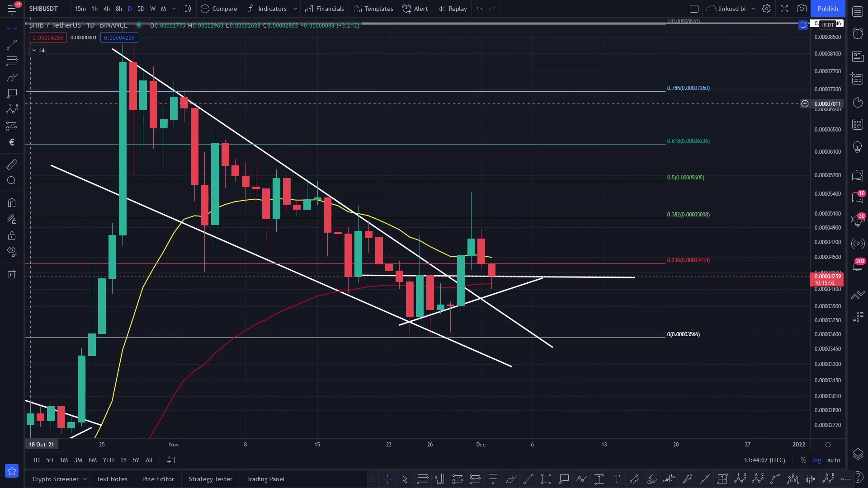
{"action": "left_click", "coordinate": [12, 77]}
{"action": "mouse_move", "coordinate": [413, 320]}
{"action": "left_mouse_down"}
{"action": "mouse_move", "coordinate": [423, 301]}
{"action": "mouse_move", "coordinate": [460, 288]}
{"action": "mouse_move", "coordinate": [481, 189]}
{"action": "mouse_move", "coordinate": [462, 193]}
{"action": "mouse_move", "coordinate": [512, 192]}
{"action": "left_mouse_up"}
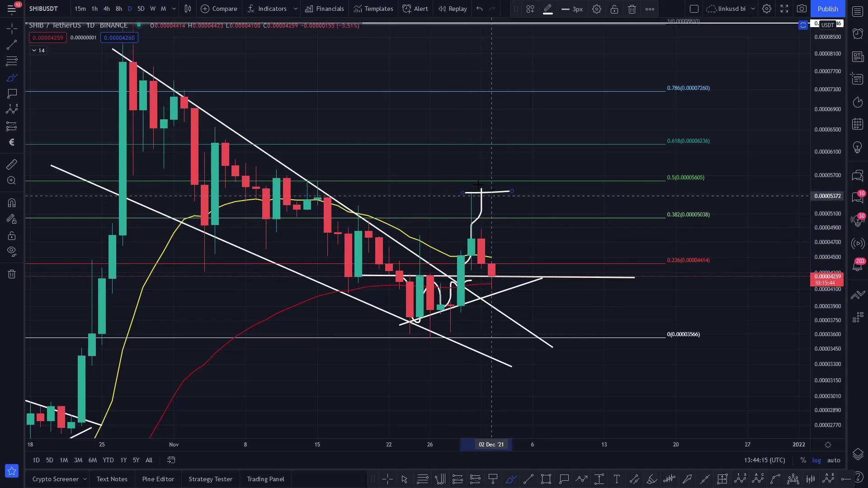
{"action": "mouse_move", "coordinate": [481, 193]}
{"action": "left_mouse_down"}
{"action": "mouse_move", "coordinate": [494, 262]}
{"action": "mouse_move", "coordinate": [512, 275]}
{"action": "mouse_move", "coordinate": [361, 294]}
{"action": "mouse_move", "coordinate": [534, 257]}
{"action": "left_mouse_up"}
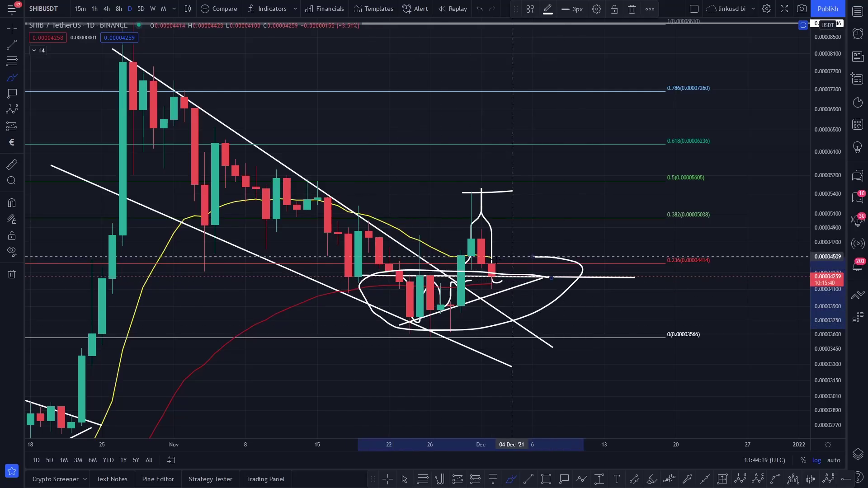
- Brush a stroke over the latest pullback near the rising trend line and undo the most recent strokes, including the circle around the base
{"action": "mouse_move", "coordinate": [471, 291]}
{"action": "left_mouse_down"}
{"action": "mouse_move", "coordinate": [492, 282]}
{"action": "mouse_move", "coordinate": [481, 275]}
{"action": "mouse_move", "coordinate": [521, 276]}
{"action": "left_mouse_up"}
{"action": "key", "text": "ctrl+z"}
{"action": "key", "text": "ctrl+z"}
{"action": "key", "text": "ctrl+z"}
{"action": "key", "text": "ctrl+z"}
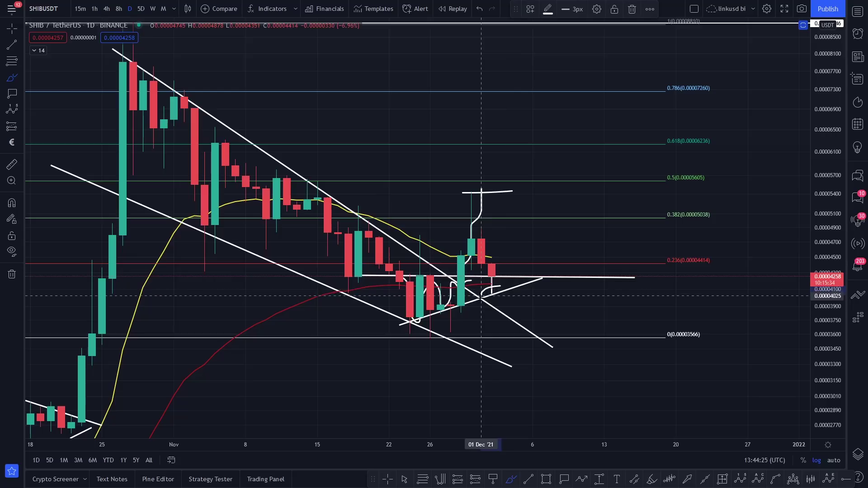
- Brush a rebound path from the rising trend line up to about 0.000061 with an arrowhead, and undo all the Brush strokes
{"action": "left_click_drag", "start_coordinate": [493, 294], "coordinate": [553, 204]}
{"action": "mouse_move", "coordinate": [542, 207]}
{"action": "left_mouse_down"}
{"action": "mouse_move", "coordinate": [561, 222]}
{"action": "mouse_move", "coordinate": [553, 213]}
{"action": "left_mouse_up"}
{"action": "mouse_move", "coordinate": [419, 279]}
{"action": "left_mouse_down"}
{"action": "mouse_move", "coordinate": [425, 297]}
{"action": "mouse_move", "coordinate": [475, 242]}
{"action": "mouse_move", "coordinate": [510, 287]}
{"action": "mouse_move", "coordinate": [501, 286]}
{"action": "mouse_move", "coordinate": [531, 245]}
{"action": "left_mouse_up"}
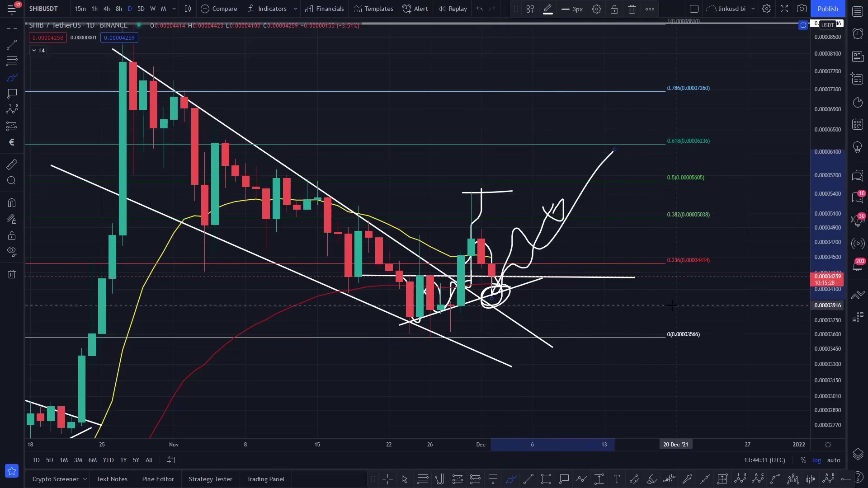
{"action": "key", "text": "ctrl+z"}
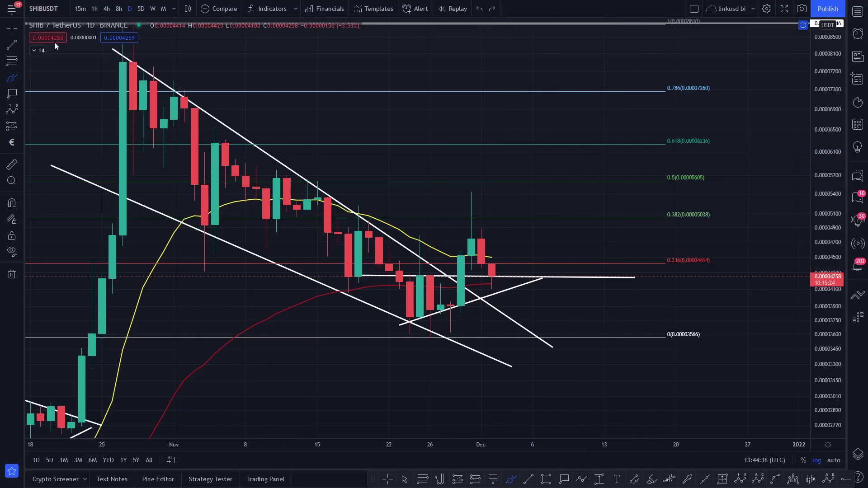
- Examine the latest candles against the two support trend lines, the falling wedge and the earlier October triangle
{"action": "left_click", "coordinate": [12, 29]}
{"action": "left_click_drag", "start_coordinate": [497, 163], "coordinate": [507, 174]}
{"action": "scroll", "coordinate": [520, 251], "scroll_direction": "up", "scroll_amount": 2}
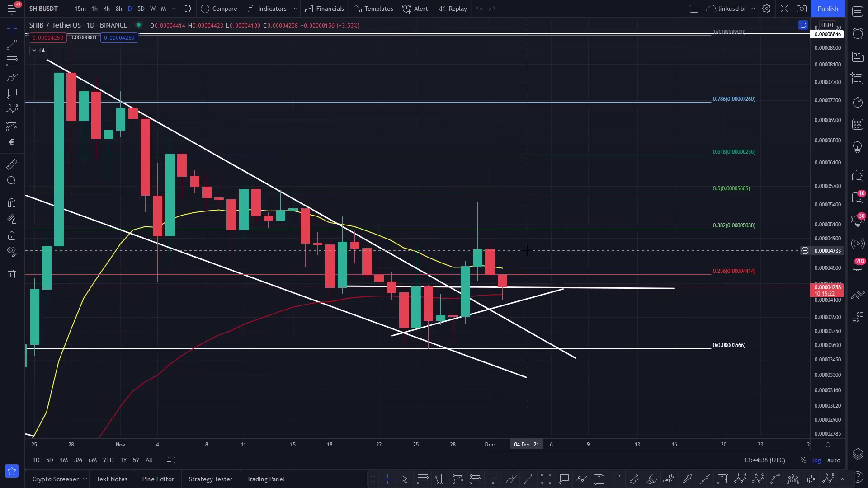
{"action": "scroll", "coordinate": [511, 253], "scroll_direction": "down", "scroll_amount": 3}
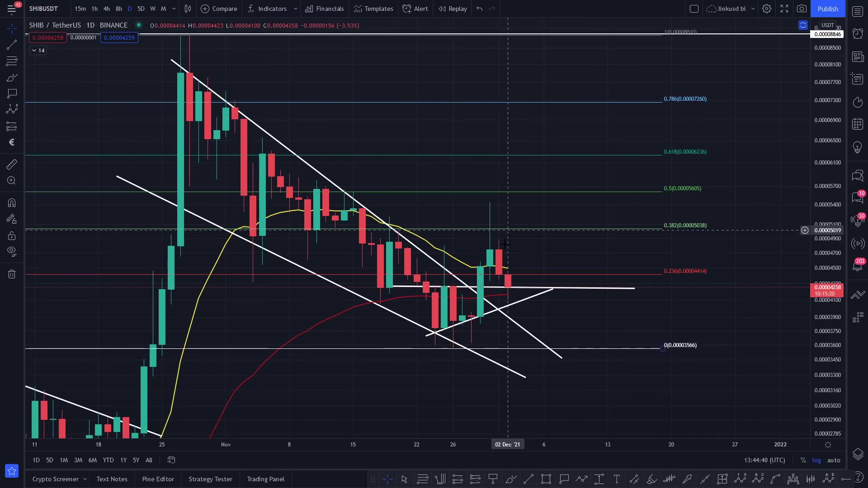
{"action": "left_click_drag", "start_coordinate": [749, 187], "coordinate": [663, 189]}
{"action": "left_click_drag", "start_coordinate": [831, 146], "coordinate": [827, 176]}
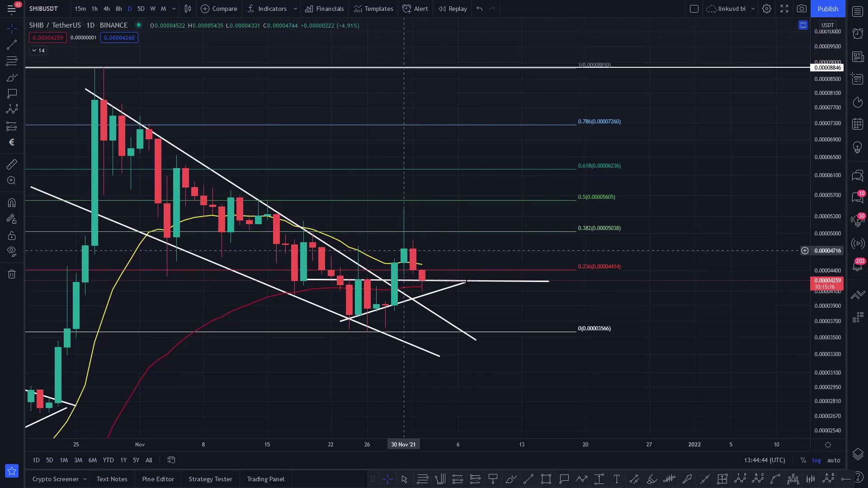
{"action": "scroll", "coordinate": [587, 284], "scroll_direction": "down", "scroll_amount": 3}
{"action": "scroll", "coordinate": [586, 286], "scroll_direction": "down", "scroll_amount": 1}
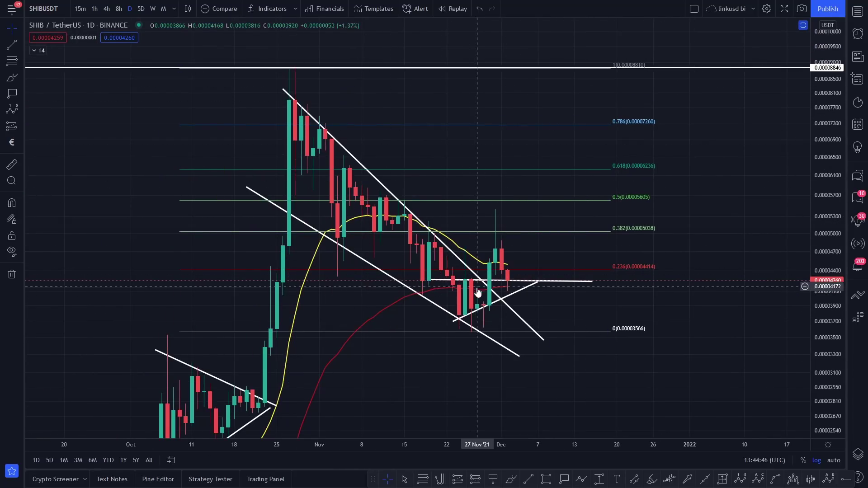
{"action": "left_click_drag", "start_coordinate": [401, 335], "coordinate": [429, 263]}
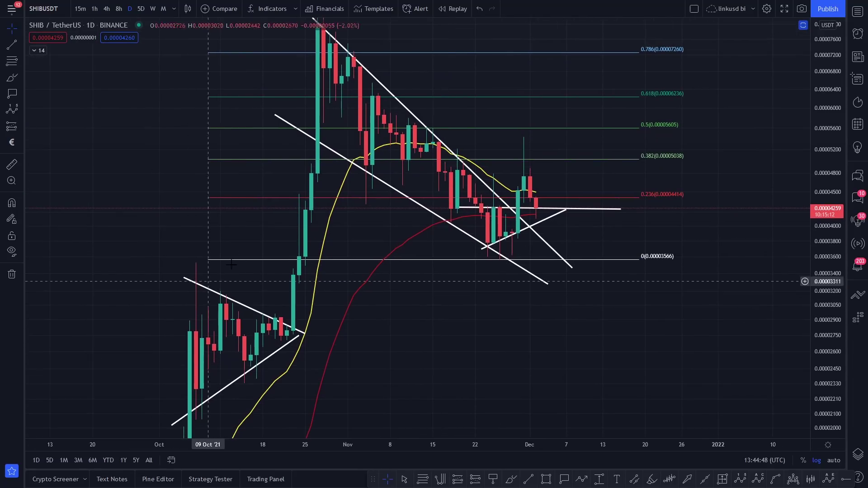
{"action": "left_click_drag", "start_coordinate": [514, 267], "coordinate": [446, 317]}
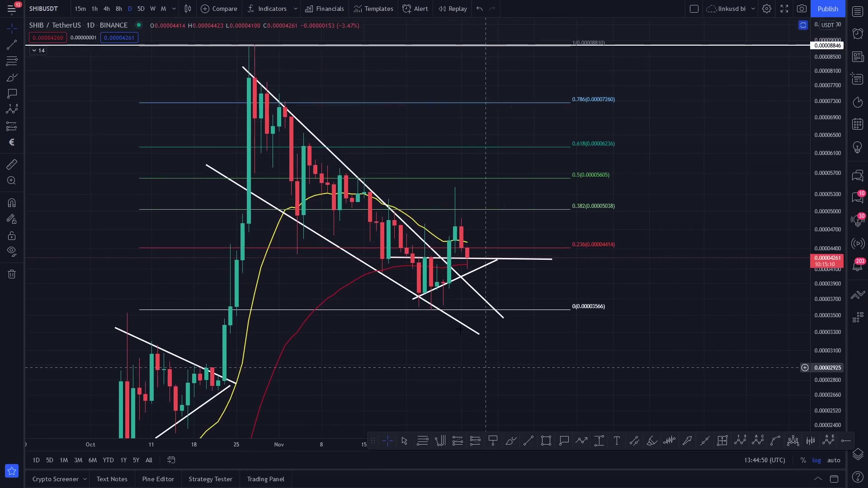
{"action": "scroll", "coordinate": [545, 253], "scroll_direction": "up", "scroll_amount": 2}
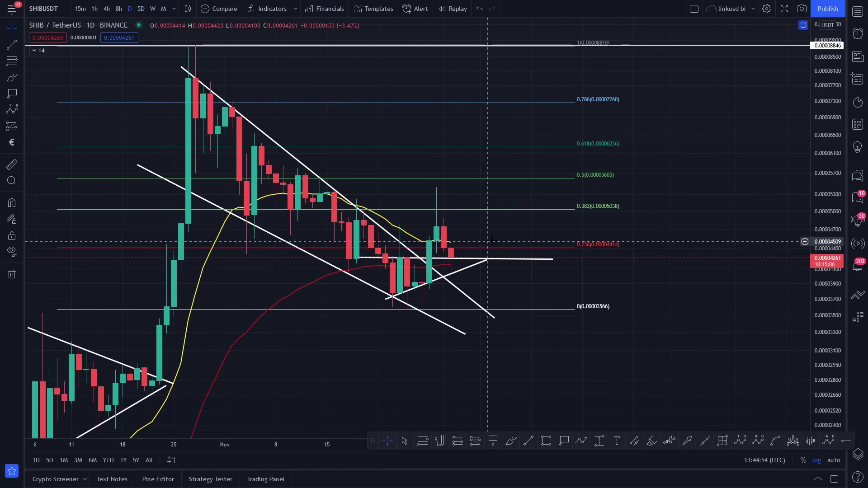
- Brush two wavy upward price paths from the late-November base and the latest candles to about 0.0000743, just above the 0.786 level
{"action": "left_click_drag", "start_coordinate": [654, 187], "coordinate": [627, 195]}
{"action": "left_click", "coordinate": [12, 78]}
{"action": "mouse_move", "coordinate": [390, 300]}
{"action": "left_mouse_down"}
{"action": "mouse_move", "coordinate": [418, 233]}
{"action": "mouse_move", "coordinate": [469, 194]}
{"action": "mouse_move", "coordinate": [524, 187]}
{"action": "mouse_move", "coordinate": [592, 113]}
{"action": "left_mouse_up"}
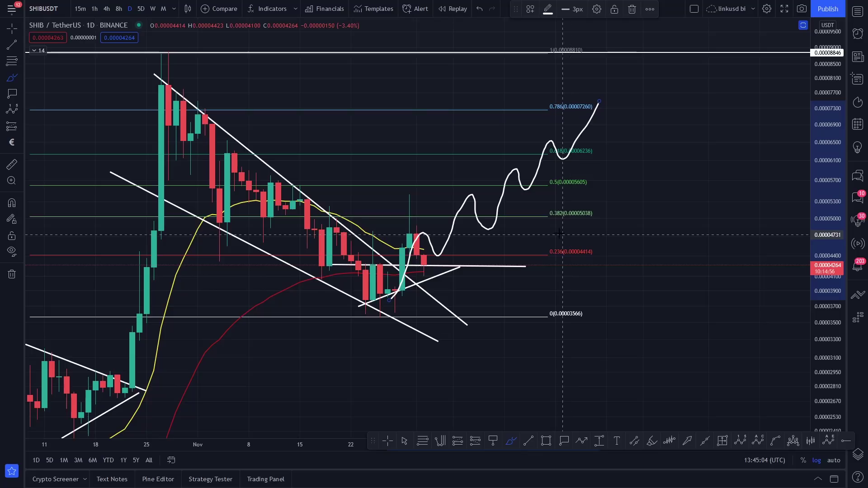
{"action": "mouse_move", "coordinate": [446, 257]}
{"action": "left_mouse_down"}
{"action": "mouse_move", "coordinate": [452, 226]}
{"action": "mouse_move", "coordinate": [504, 189]}
{"action": "mouse_move", "coordinate": [584, 101]}
{"action": "left_mouse_up"}
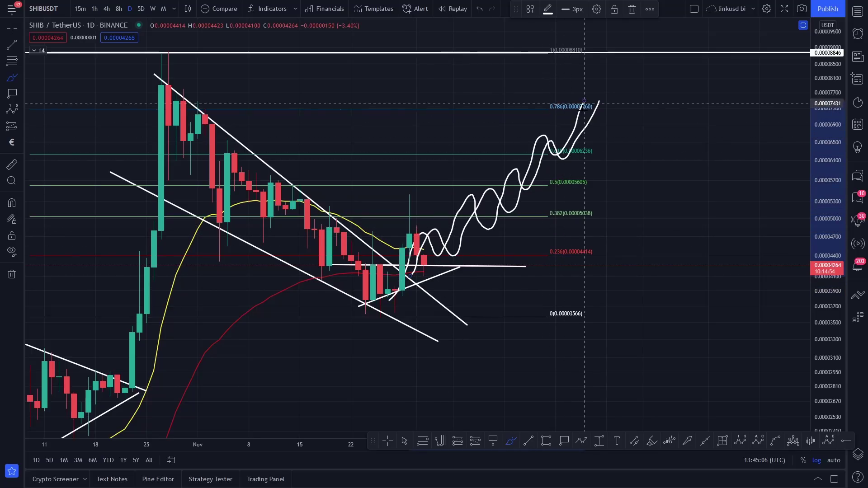
- Circle the late-October high and the 1.618 extension level at 0.00015407 with the Brush
{"action": "left_click_drag", "start_coordinate": [175, 37], "coordinate": [174, 41]}
{"action": "left_click_drag", "start_coordinate": [820, 147], "coordinate": [794, 291]}
{"action": "mouse_move", "coordinate": [595, 60]}
{"action": "left_mouse_down"}
{"action": "mouse_move", "coordinate": [527, 70]}
{"action": "mouse_move", "coordinate": [633, 63]}
{"action": "mouse_move", "coordinate": [571, 42]}
{"action": "left_mouse_up"}
- Measure the rise from the current price to the 1.618 extension at 0.00015407, and undo the Brush drawings
{"action": "left_click", "coordinate": [12, 164]}
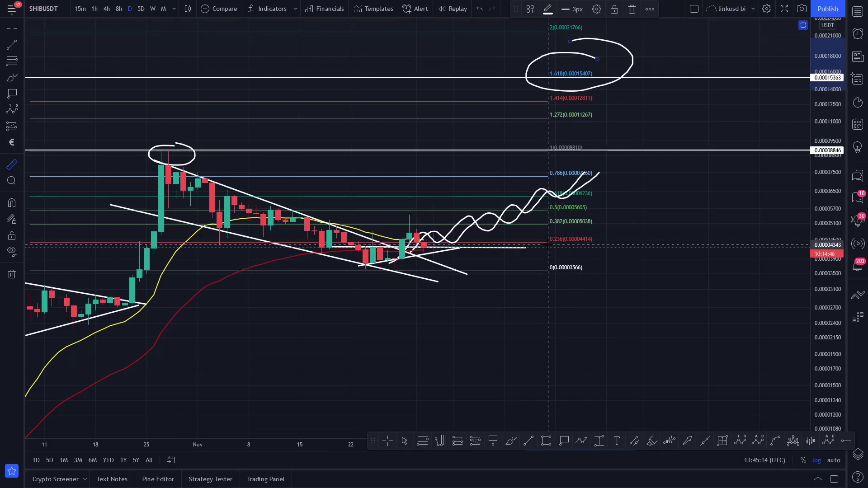
{"action": "left_click", "coordinate": [548, 245]}
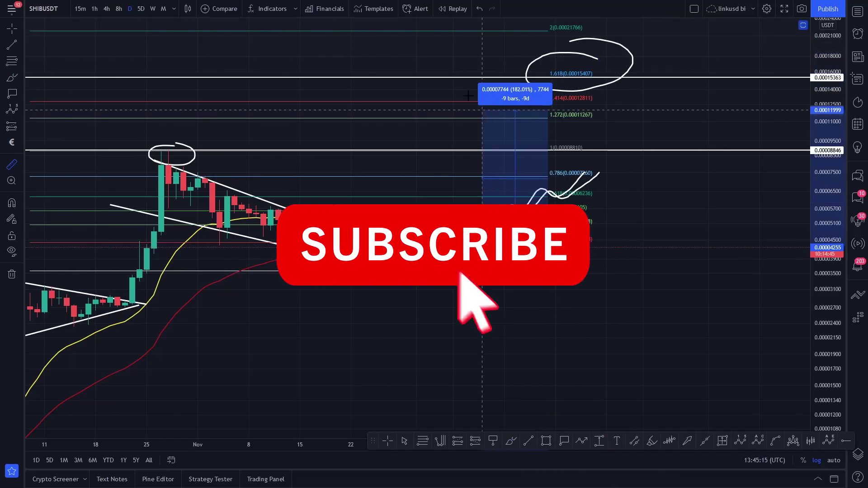
{"action": "left_click", "coordinate": [431, 77]}
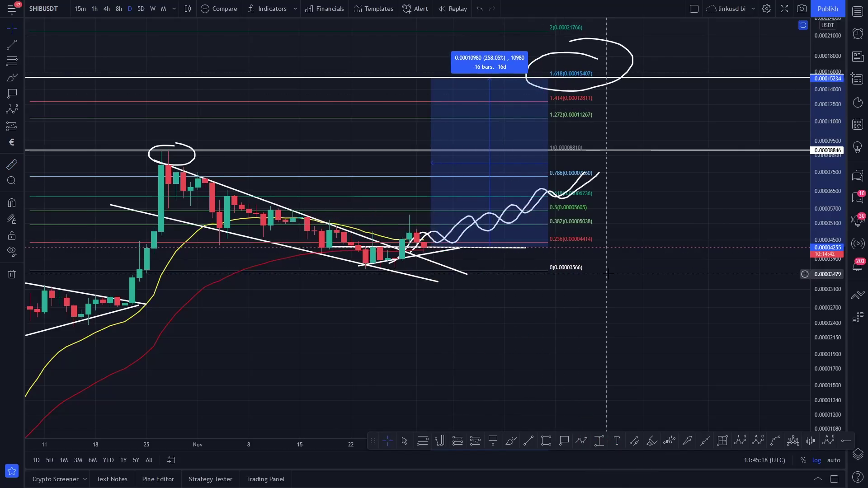
{"action": "scroll", "coordinate": [607, 274], "scroll_direction": "down", "scroll_amount": 3}
{"action": "scroll", "coordinate": [609, 296], "scroll_direction": "down", "scroll_amount": 1}
{"action": "left_click", "coordinate": [610, 296]}
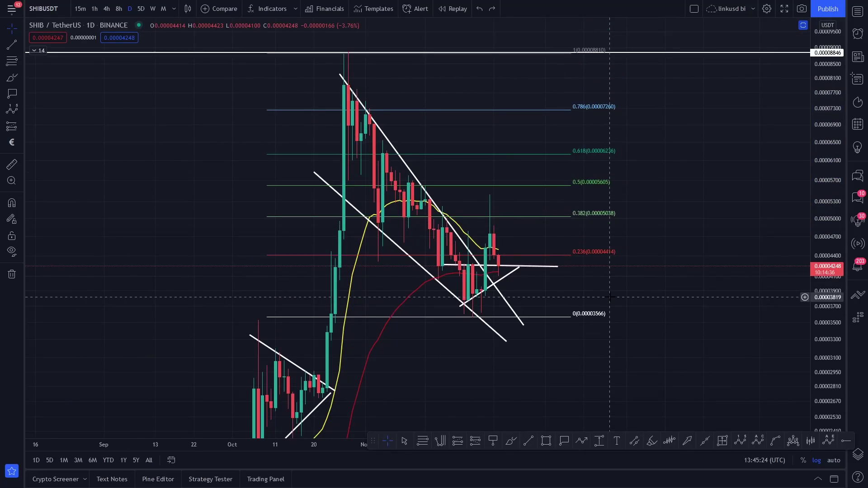
- Draw a Fibonacci retracement from the latest swing high at 0.00005443 down to the late-November low at 0.00003563
{"action": "left_click_drag", "start_coordinate": [839, 187], "coordinate": [839, 274]}
{"action": "scroll", "coordinate": [627, 265], "scroll_direction": "up", "scroll_amount": 3}
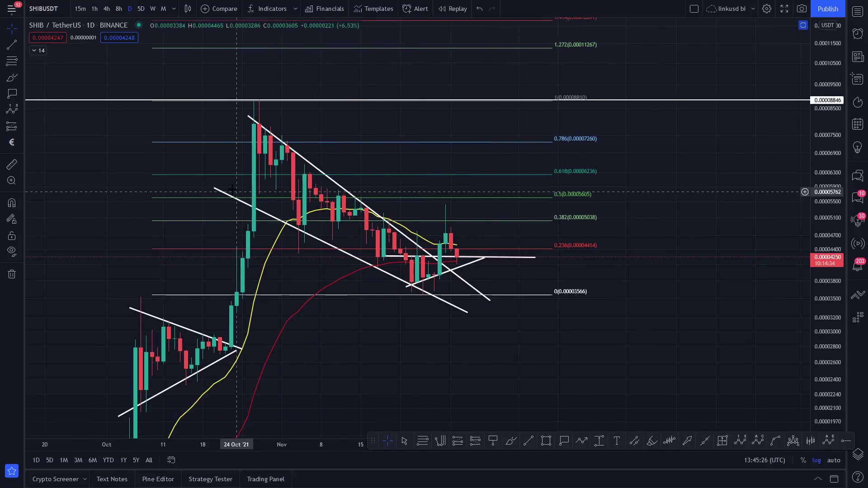
{"action": "left_click", "coordinate": [12, 60]}
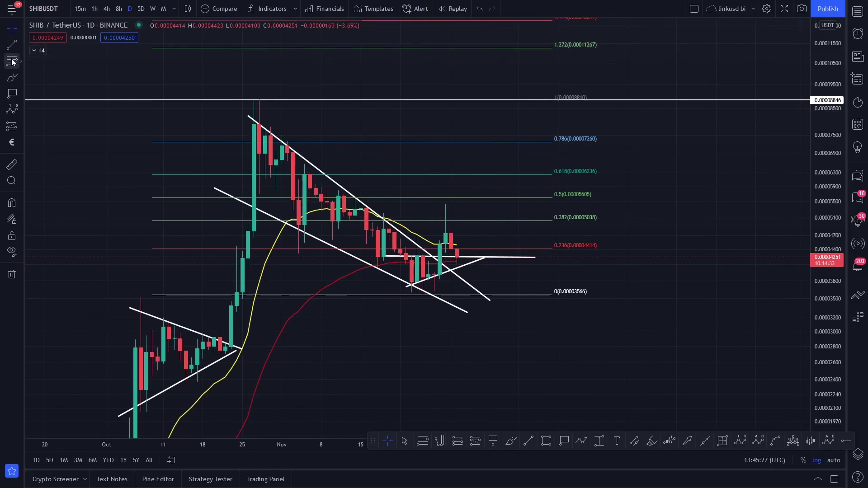
{"action": "left_click", "coordinate": [535, 205]}
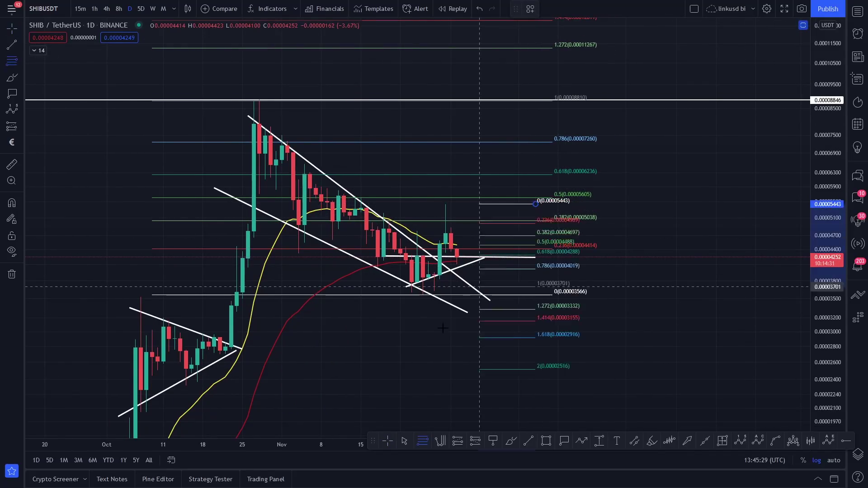
{"action": "left_click", "coordinate": [371, 295]}
- Examine the latest candles against the retracement levels and switch the chart to the 4-hour timeframe
{"action": "left_click_drag", "start_coordinate": [660, 334], "coordinate": [665, 350]}
{"action": "scroll", "coordinate": [642, 353], "scroll_direction": "up", "scroll_amount": 3}
{"action": "left_click_drag", "start_coordinate": [812, 394], "coordinate": [815, 170]}
{"action": "left_click_drag", "start_coordinate": [627, 307], "coordinate": [709, 182]}
{"action": "scroll", "coordinate": [631, 242], "scroll_direction": "up", "scroll_amount": 6}
{"action": "left_click_drag", "start_coordinate": [642, 261], "coordinate": [712, 241]}
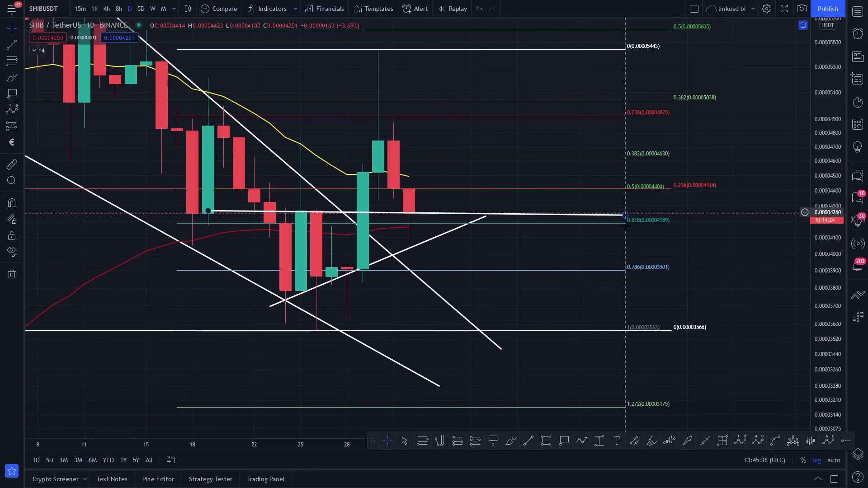
{"action": "left_click", "coordinate": [437, 244]}
{"action": "left_click", "coordinate": [106, 9]}
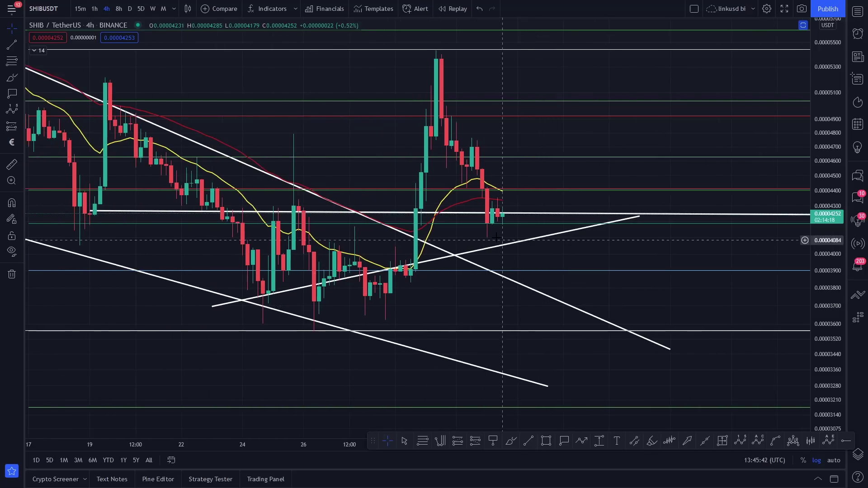
{"action": "left_click_drag", "start_coordinate": [551, 216], "coordinate": [545, 218]}
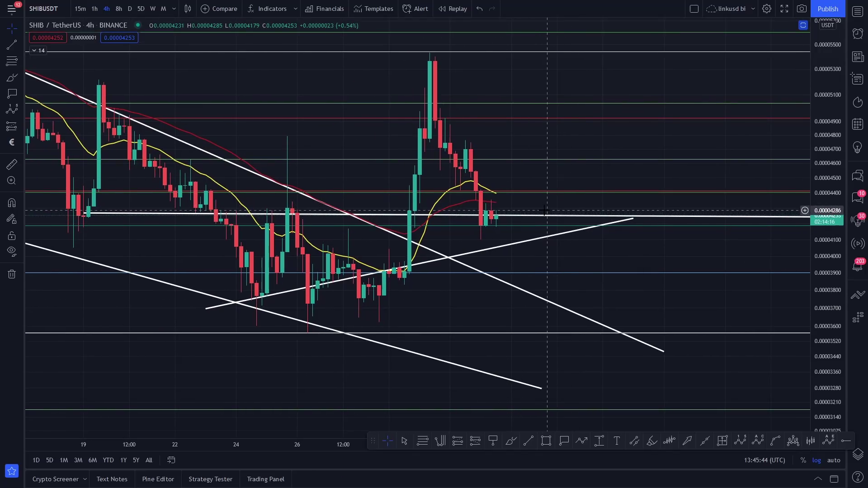
- Draw two short converging trend lines around the latest 4-hour candles, the upper one from 0.00004289 to 0.00004275
{"action": "key", "text": "alt+t"}
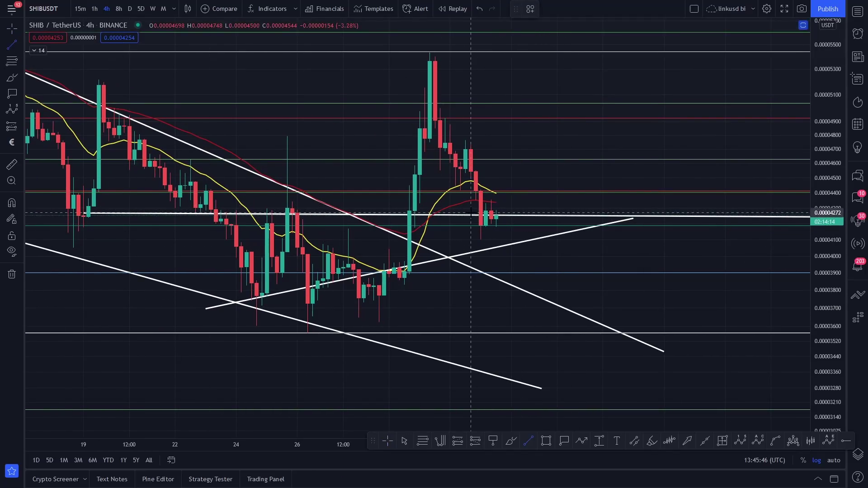
{"action": "left_click", "coordinate": [560, 211]}
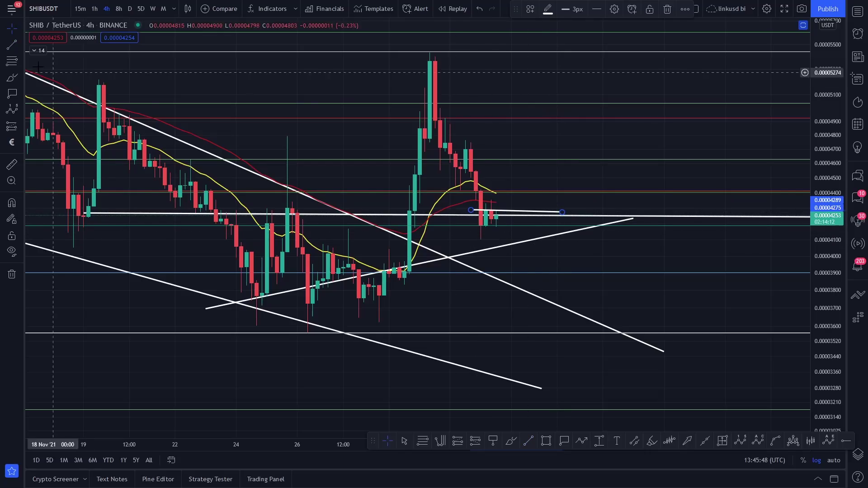
{"action": "left_click", "coordinate": [515, 215]}
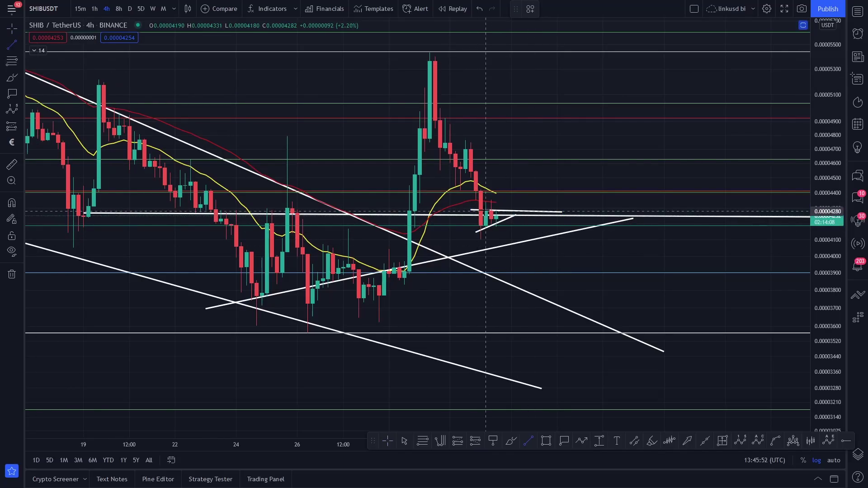
- Project the small triangle's height as a vertical line from its upper edge up to about 0.00004405
{"action": "left_click", "coordinate": [481, 226]}
{"action": "left_click_drag", "start_coordinate": [481, 221], "coordinate": [511, 199]}
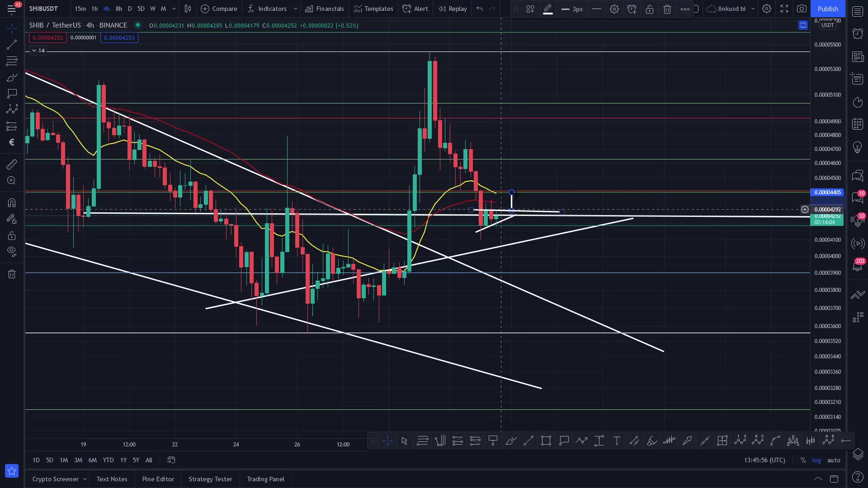
{"action": "left_click_drag", "start_coordinate": [832, 145], "coordinate": [825, 280]}
- Circle the moving-average crossover with the Brush and trace the late-November rally and its pullback to the support line
{"action": "left_click", "coordinate": [9, 78]}
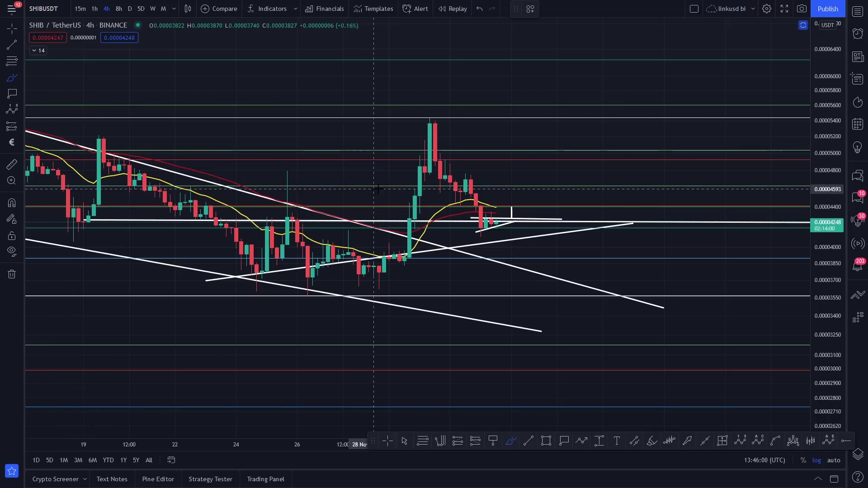
{"action": "left_click", "coordinate": [419, 222]}
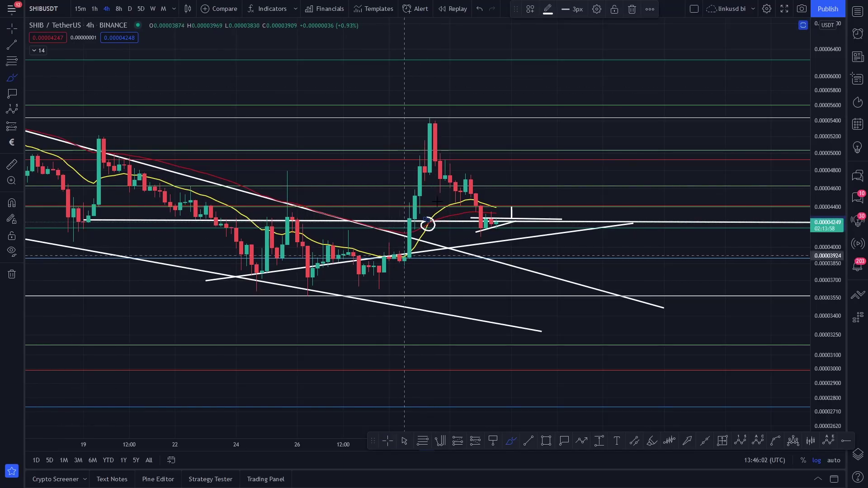
{"action": "mouse_move", "coordinate": [368, 276]}
{"action": "left_mouse_down"}
{"action": "mouse_move", "coordinate": [445, 112]}
{"action": "mouse_move", "coordinate": [460, 158]}
{"action": "left_mouse_up"}
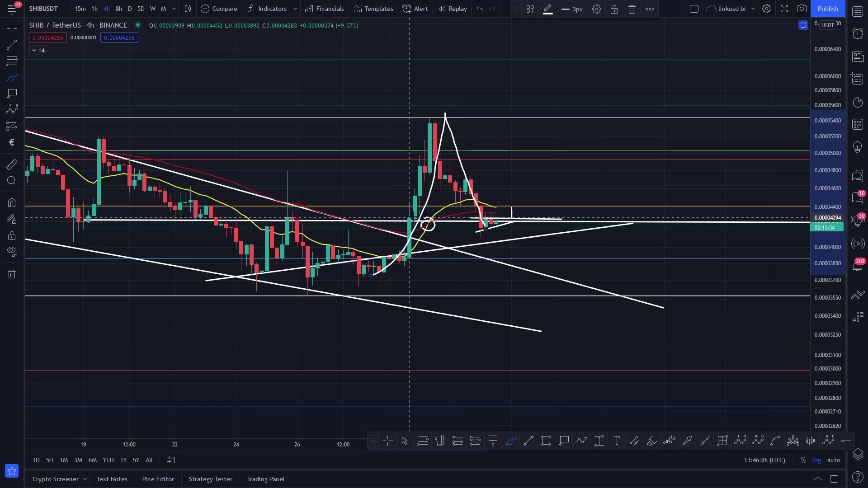
{"action": "left_click_drag", "start_coordinate": [409, 218], "coordinate": [424, 212]}
- Brush an arrow from the latest candles to about 0.00006 and a wave path peaking near 0.000062 before rising further
{"action": "left_click_drag", "start_coordinate": [489, 212], "coordinate": [603, 75]}
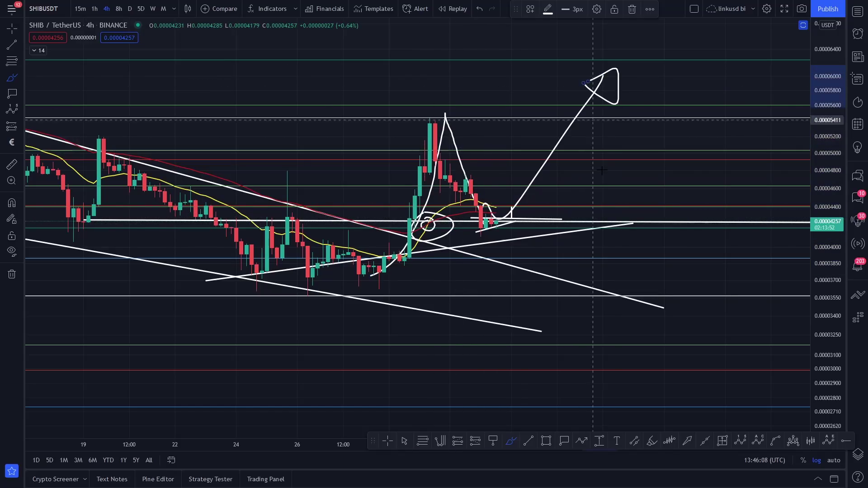
{"action": "mouse_move", "coordinate": [359, 296]}
{"action": "left_mouse_down"}
{"action": "mouse_move", "coordinate": [432, 113]}
{"action": "mouse_move", "coordinate": [470, 177]}
{"action": "left_mouse_up"}
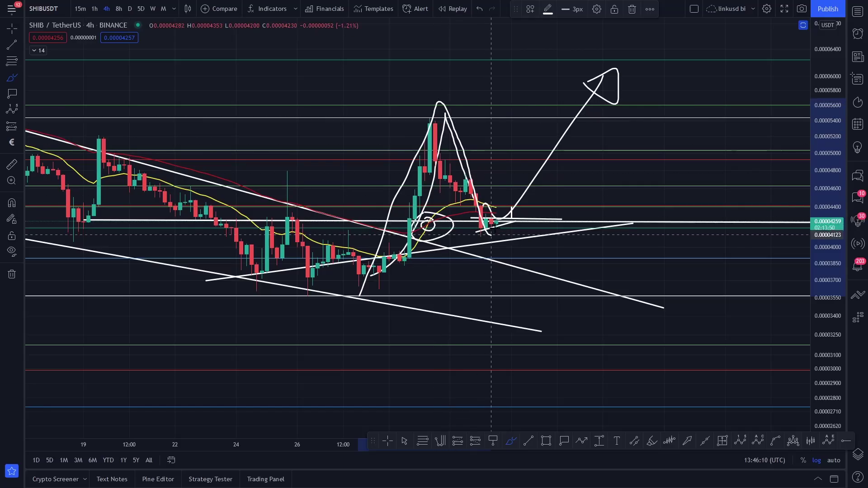
{"action": "left_click_drag", "start_coordinate": [491, 235], "coordinate": [598, 58]}
{"action": "left_click_drag", "start_coordinate": [672, 187], "coordinate": [720, 9]}
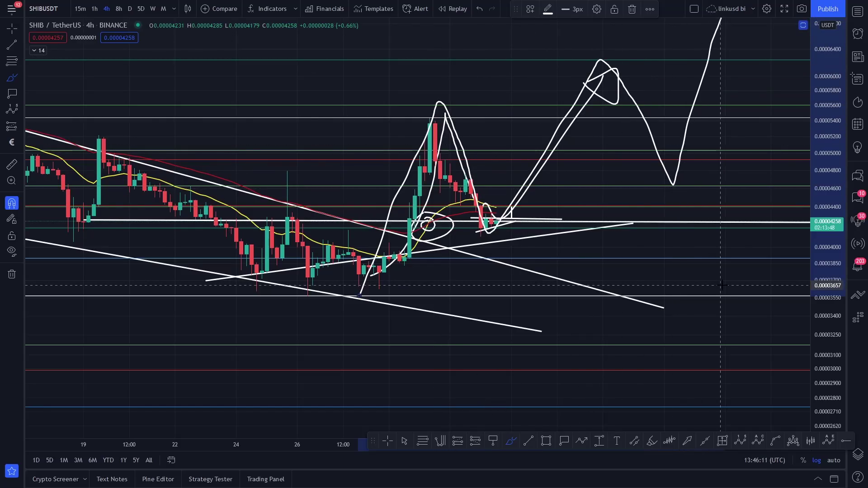
- Undo the rally, crossover and wave Brush strokes together with the vertical target line above the small triangle
{"action": "key", "text": "ctrl+z"}
{"action": "key", "text": "ctrl+z"}
{"action": "key", "text": "ctrl+z"}
{"action": "key", "text": "ctrl+z"}
{"action": "key", "text": "ctrl+z"}
{"action": "key", "text": "ctrl+z"}
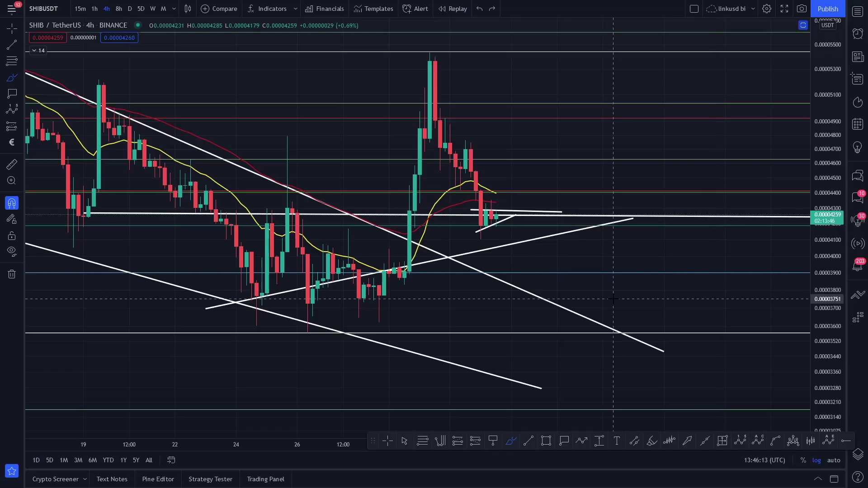
- Brush over the small triangle's rising edge, and try a breakout path to about 0.0000476 and a mark at the recent high
{"action": "left_click_drag", "start_coordinate": [470, 236], "coordinate": [547, 141]}
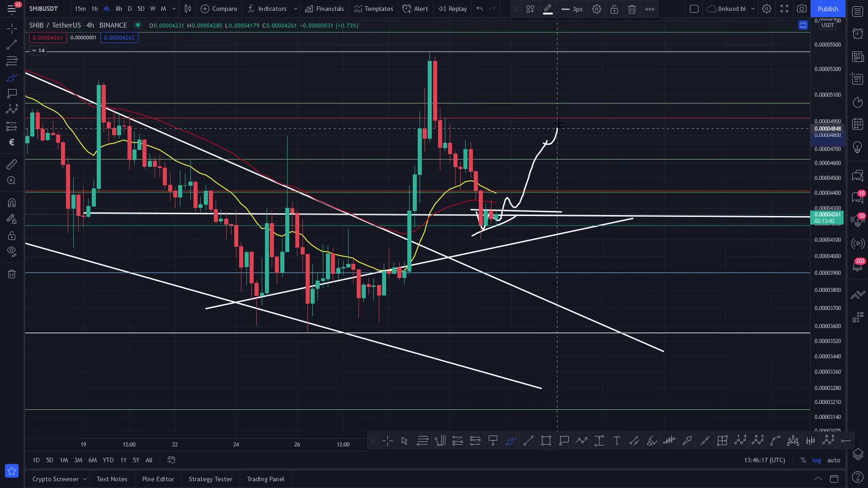
{"action": "left_click_drag", "start_coordinate": [414, 55], "coordinate": [460, 52]}
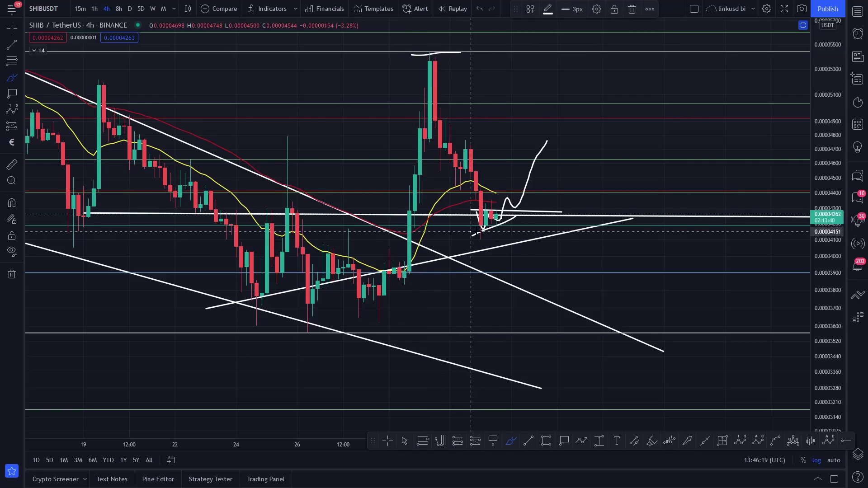
{"action": "key", "text": "ctrl+z"}
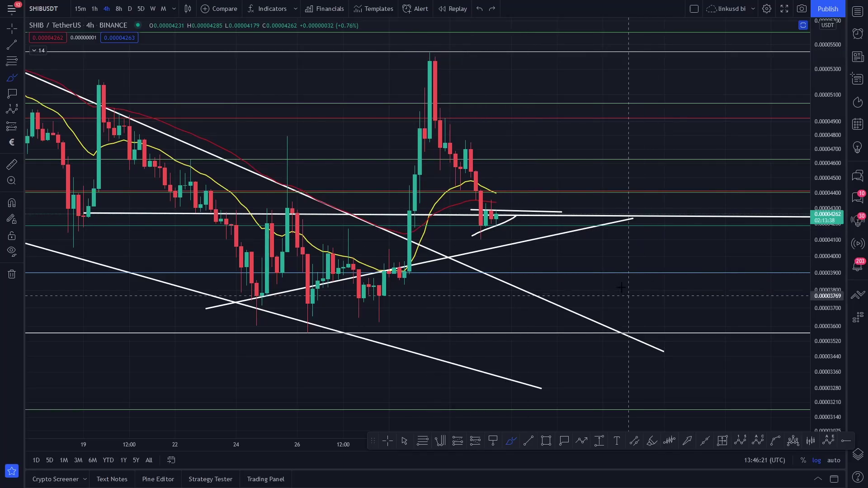
{"action": "left_click", "coordinate": [11, 28]}
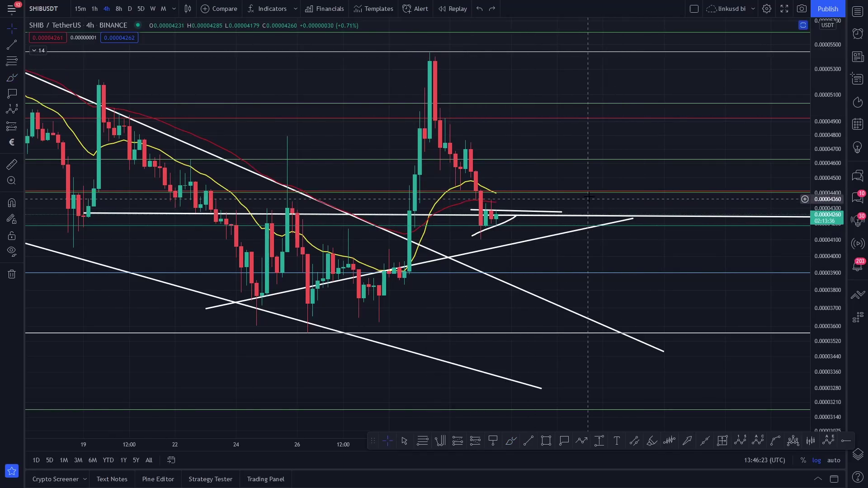
- Remove the Fibonacci retracement drawn between 0.00005443 and 0.00003563
{"action": "scroll", "coordinate": [587, 195], "scroll_direction": "down", "scroll_amount": 3}
{"action": "left_click_drag", "start_coordinate": [830, 135], "coordinate": [830, 162]}
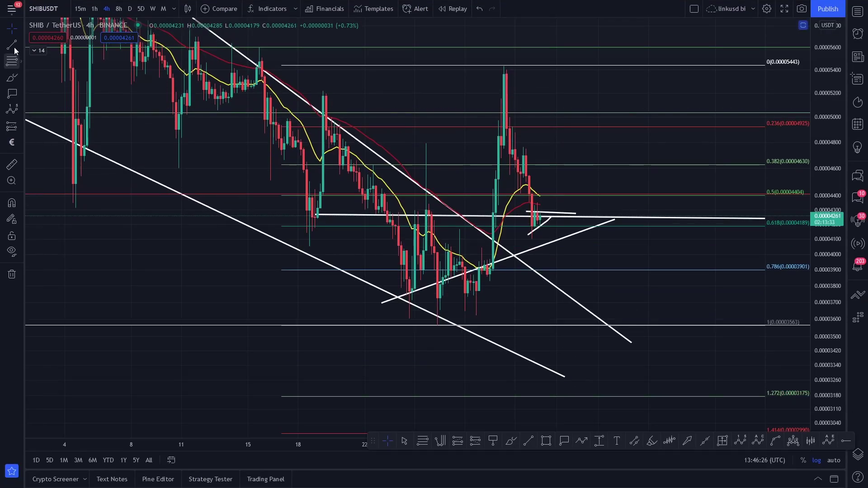
{"action": "left_click", "coordinate": [12, 28]}
{"action": "left_click_drag", "start_coordinate": [593, 160], "coordinate": [506, 177]}
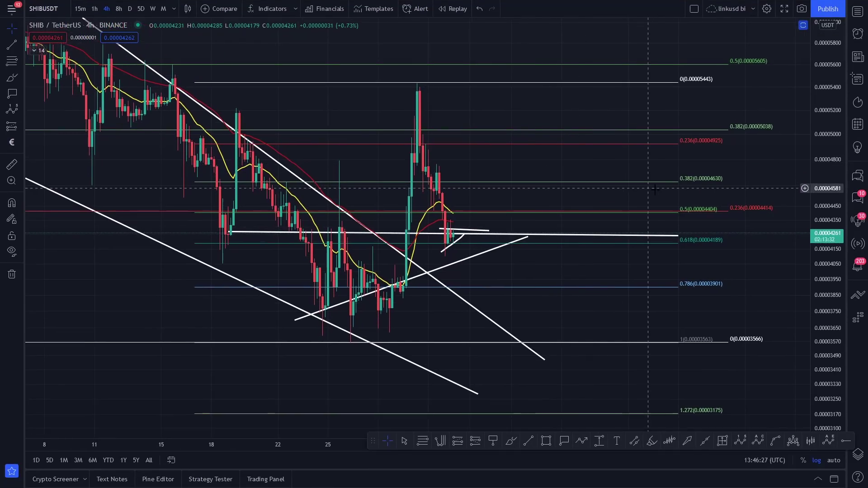
{"action": "scroll", "coordinate": [666, 287], "scroll_direction": "up", "scroll_amount": 3}
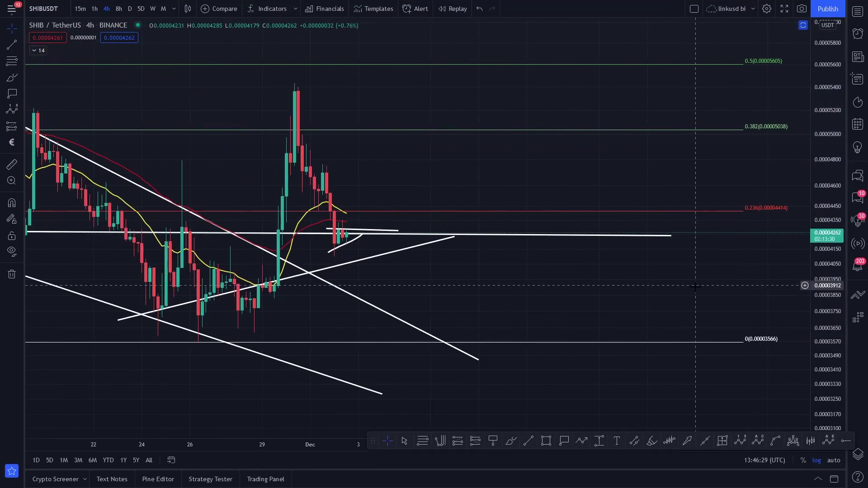
- Draw a Fibonacci retracement from the late-November low at 0.00003570 up to the following swing high at 0.00004791
{"action": "scroll", "coordinate": [667, 292], "scroll_direction": "down", "scroll_amount": 2}
{"action": "left_click_drag", "start_coordinate": [829, 165], "coordinate": [829, 183]}
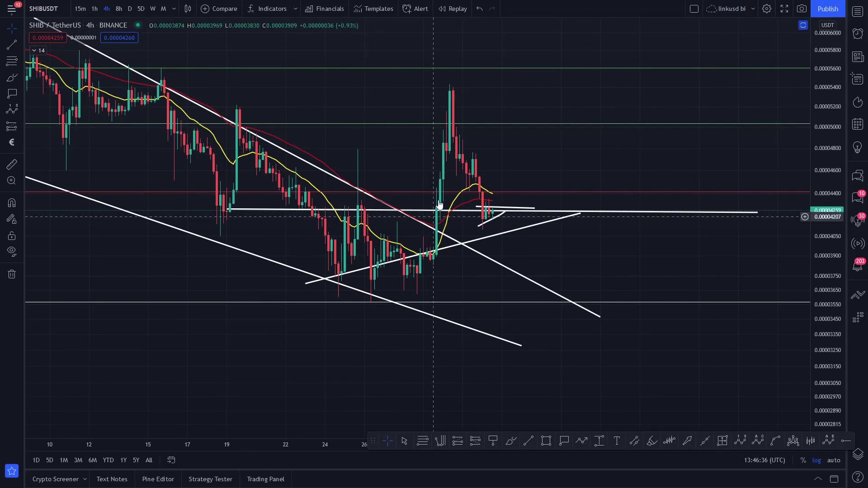
{"action": "left_click_drag", "start_coordinate": [524, 161], "coordinate": [504, 155]}
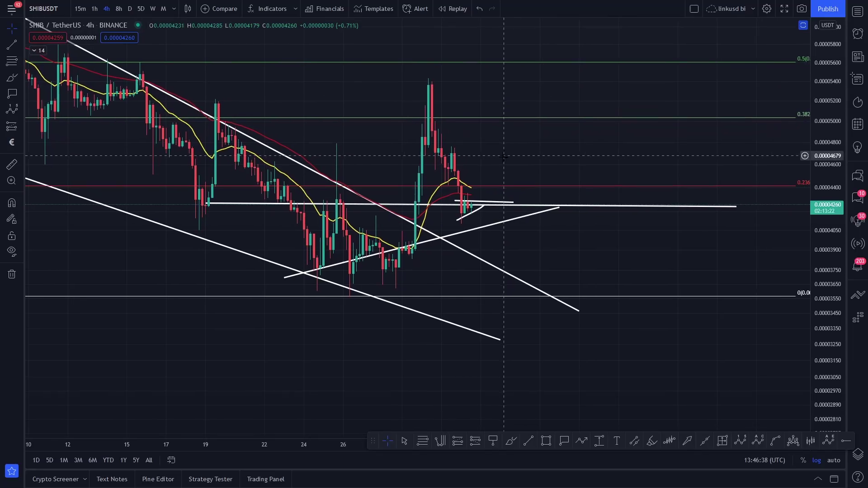
{"action": "left_click", "coordinate": [8, 63]}
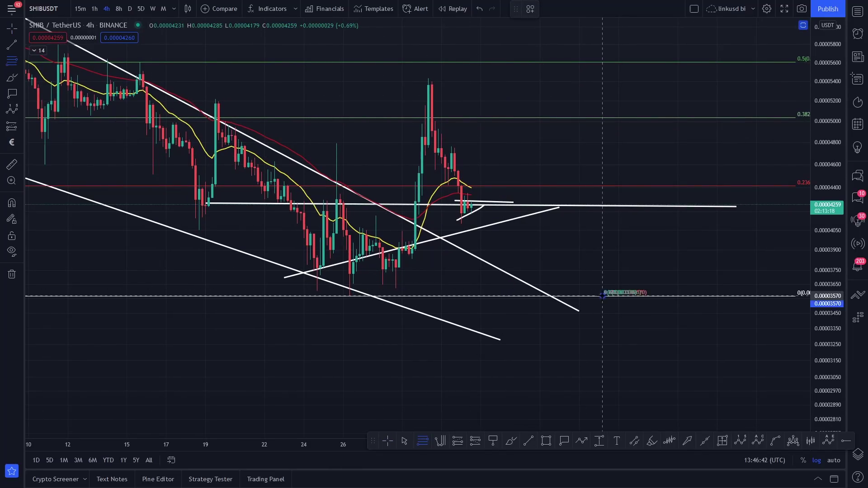
{"action": "left_click", "coordinate": [284, 143]}
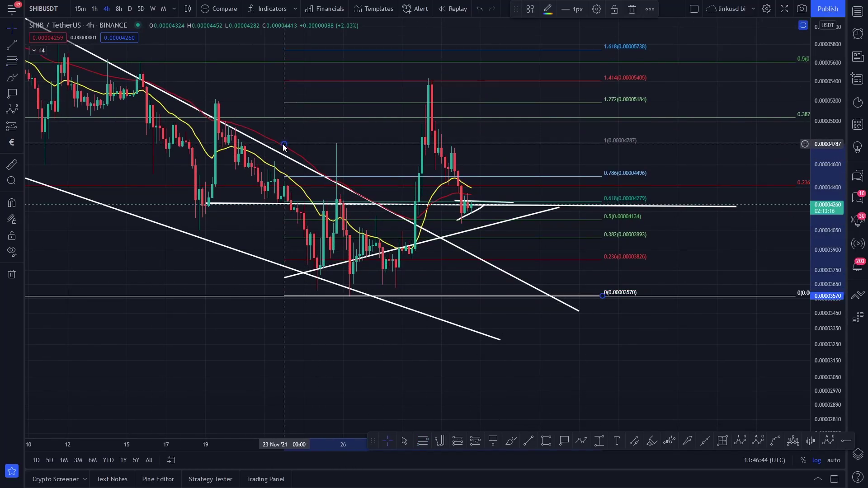
{"action": "left_click_drag", "start_coordinate": [284, 143], "coordinate": [282, 144]}
- Measure the rise from the current price to the new 1.618 extension level at 0.00005746
{"action": "left_click_drag", "start_coordinate": [711, 155], "coordinate": [649, 184]}
{"action": "left_click", "coordinate": [11, 166]}
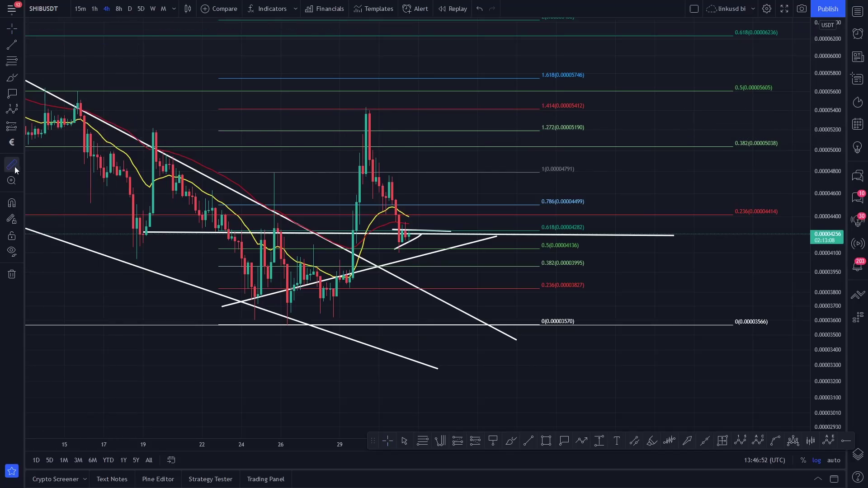
{"action": "left_click", "coordinate": [544, 234]}
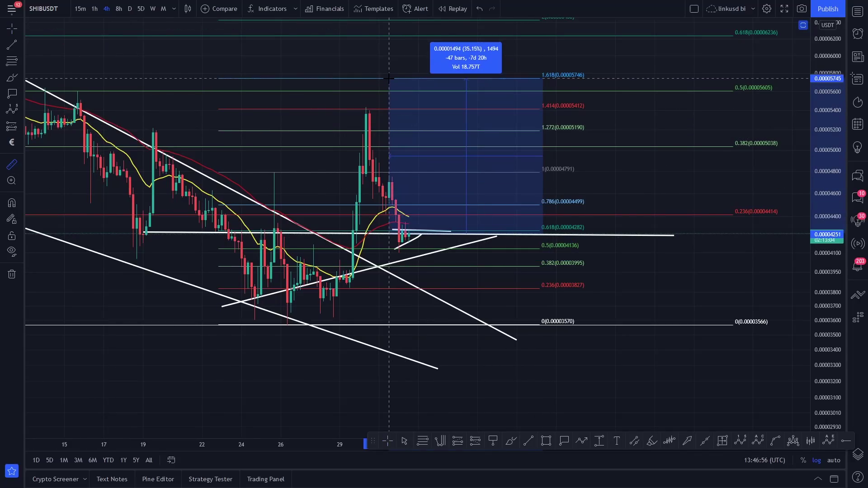
{"action": "left_click_drag", "start_coordinate": [641, 113], "coordinate": [637, 115]}
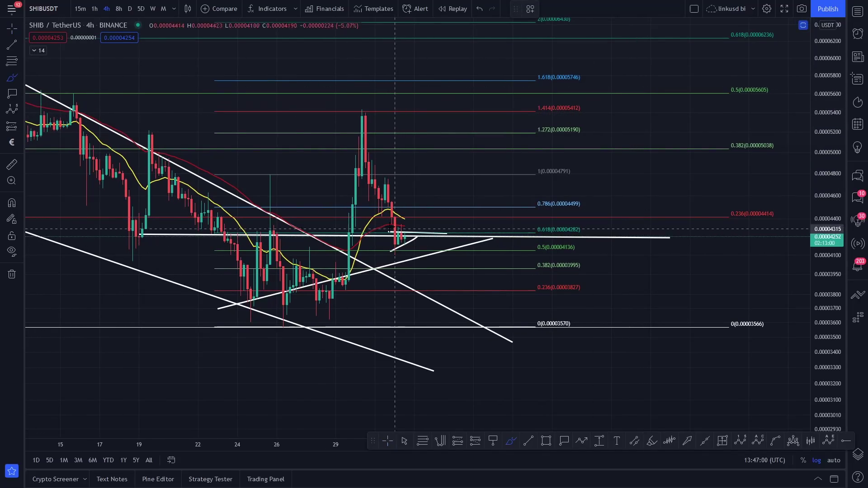
- Try a brushed upward path from the lows, and circle and underline the 1.618 extension label at 0.00005746
{"action": "mouse_move", "coordinate": [287, 326]}
{"action": "left_mouse_down"}
{"action": "mouse_move", "coordinate": [350, 254]}
{"action": "mouse_move", "coordinate": [362, 191]}
{"action": "left_mouse_up"}
{"action": "mouse_move", "coordinate": [254, 176]}
{"action": "left_mouse_down"}
{"action": "mouse_move", "coordinate": [329, 175]}
{"action": "mouse_move", "coordinate": [366, 133]}
{"action": "mouse_move", "coordinate": [401, 251]}
{"action": "left_mouse_up"}
{"action": "mouse_move", "coordinate": [433, 120]}
{"action": "left_mouse_down"}
{"action": "mouse_move", "coordinate": [506, 89]}
{"action": "mouse_move", "coordinate": [604, 82]}
{"action": "left_mouse_up"}
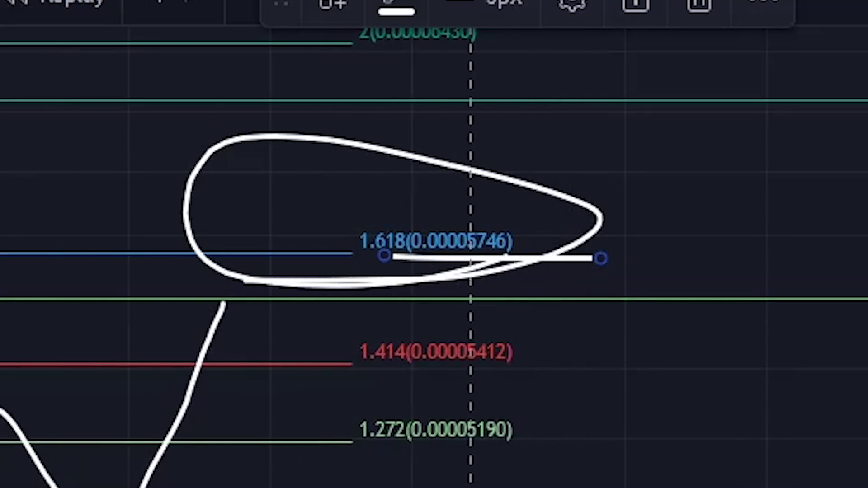
- Undo the brushed projection path and the circle and underline at the 1.618 extension
{"action": "key", "text": "ctrl+z"}
{"action": "key", "text": "ctrl+z"}
{"action": "key", "text": "ctrl+z"}
{"action": "key", "text": "ctrl+z"}
{"action": "key", "text": "ctrl+z"}
{"action": "key", "text": "ctrl+z"}
{"action": "key", "text": "ctrl+z"}
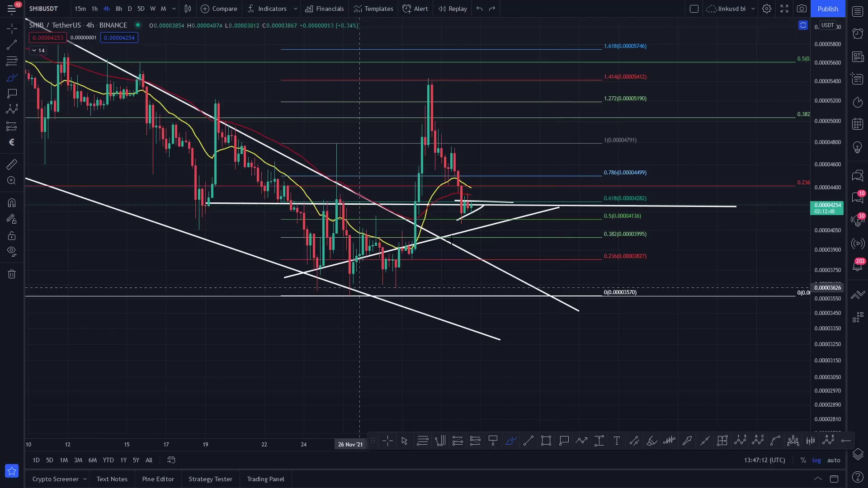
- Brush arcs under the two late-November lows and the current low, and over the intermediate high and the recent peak
{"action": "left_click_drag", "start_coordinate": [822, 203], "coordinate": [827, 290]}
{"action": "scroll", "coordinate": [453, 339], "scroll_direction": "down", "scroll_amount": 2}
{"action": "scroll", "coordinate": [453, 339], "scroll_direction": "up", "scroll_amount": 4}
{"action": "mouse_move", "coordinate": [306, 277]}
{"action": "left_mouse_down"}
{"action": "mouse_move", "coordinate": [321, 291]}
{"action": "mouse_move", "coordinate": [343, 276]}
{"action": "left_mouse_up"}
{"action": "left_click_drag", "start_coordinate": [324, 231], "coordinate": [353, 214]}
{"action": "mouse_move", "coordinate": [345, 261]}
{"action": "left_mouse_down"}
{"action": "mouse_move", "coordinate": [364, 269]}
{"action": "mouse_move", "coordinate": [392, 257]}
{"action": "left_mouse_up"}
{"action": "left_click_drag", "start_coordinate": [400, 141], "coordinate": [402, 129]}
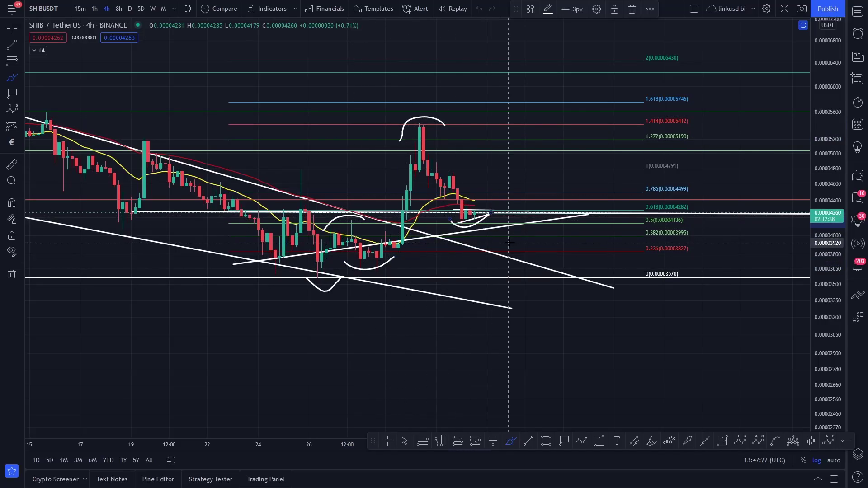
- Underline the current low, brush the wave path from the late-November low through the recent peak, and project it up past 0.00006430
{"action": "scroll", "coordinate": [508, 243], "scroll_direction": "up", "scroll_amount": 4}
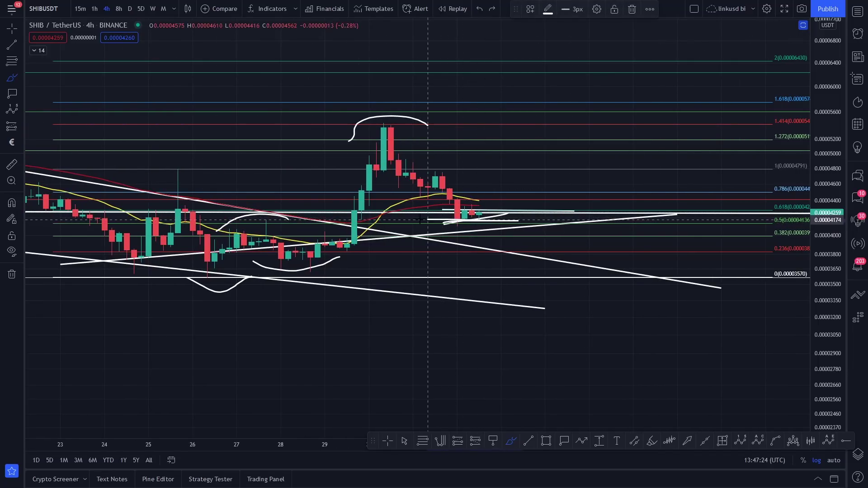
{"action": "left_click_drag", "start_coordinate": [285, 215], "coordinate": [288, 221]}
{"action": "mouse_move", "coordinate": [214, 270]}
{"action": "left_mouse_down"}
{"action": "mouse_move", "coordinate": [319, 242]}
{"action": "mouse_move", "coordinate": [334, 172]}
{"action": "mouse_move", "coordinate": [406, 149]}
{"action": "left_mouse_up"}
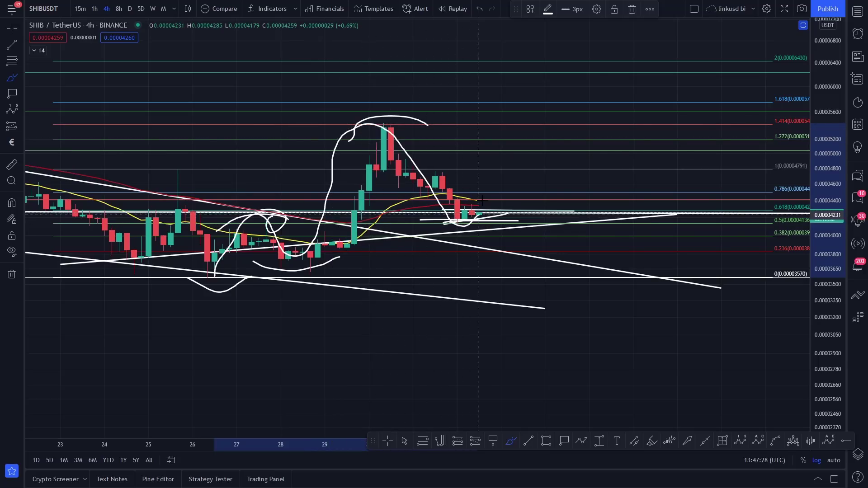
{"action": "left_click_drag", "start_coordinate": [481, 205], "coordinate": [552, 45]}
{"action": "left_click_drag", "start_coordinate": [523, 71], "coordinate": [561, 61]}
- Undo the brushed wave path, its upward projection and the marks on the swing points
{"action": "key", "text": "ctrl+z"}
{"action": "key", "text": "ctrl+z"}
{"action": "key", "text": "ctrl+z"}
{"action": "key", "text": "ctrl+z"}
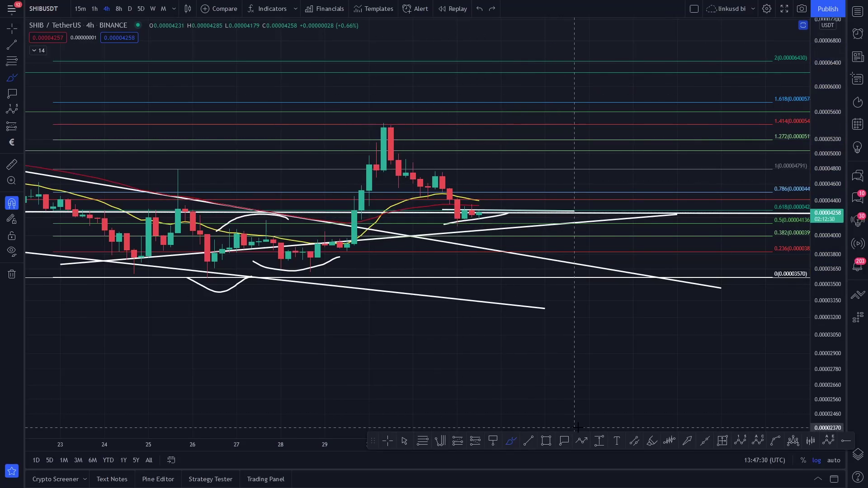
- Examine the full falling wedge and both sets of Fibonacci levels, back to the late-October peak
{"action": "scroll", "coordinate": [513, 379], "scroll_direction": "down", "scroll_amount": 5}
{"action": "scroll", "coordinate": [543, 357], "scroll_direction": "up", "scroll_amount": 3}
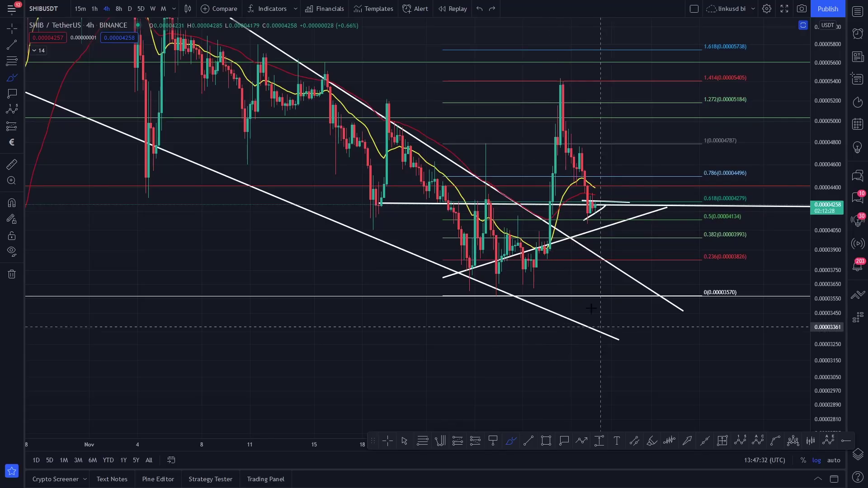
{"action": "left_click_drag", "start_coordinate": [841, 135], "coordinate": [841, 271]}
{"action": "scroll", "coordinate": [667, 318], "scroll_direction": "down", "scroll_amount": 4}
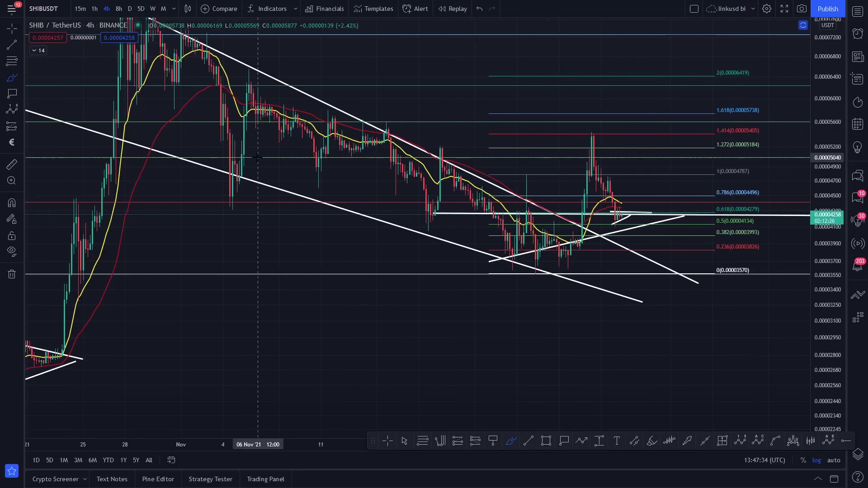
{"action": "left_click", "coordinate": [7, 29]}
{"action": "scroll", "coordinate": [497, 366], "scroll_direction": "down", "scroll_amount": 3}
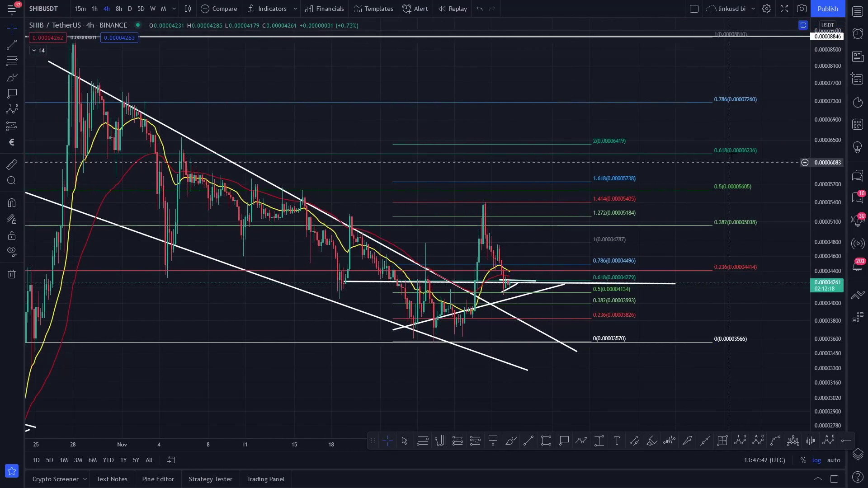
{"action": "left_click_drag", "start_coordinate": [729, 159], "coordinate": [560, 215]}
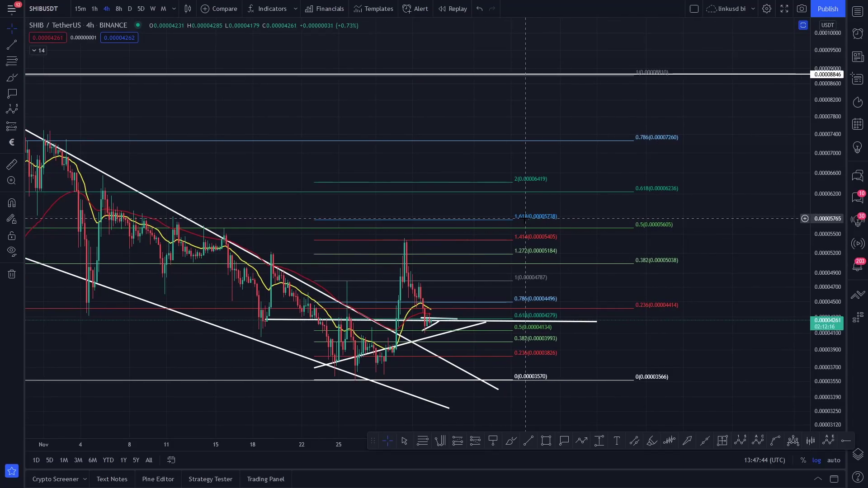
{"action": "scroll", "coordinate": [523, 218], "scroll_direction": "down", "scroll_amount": 2}
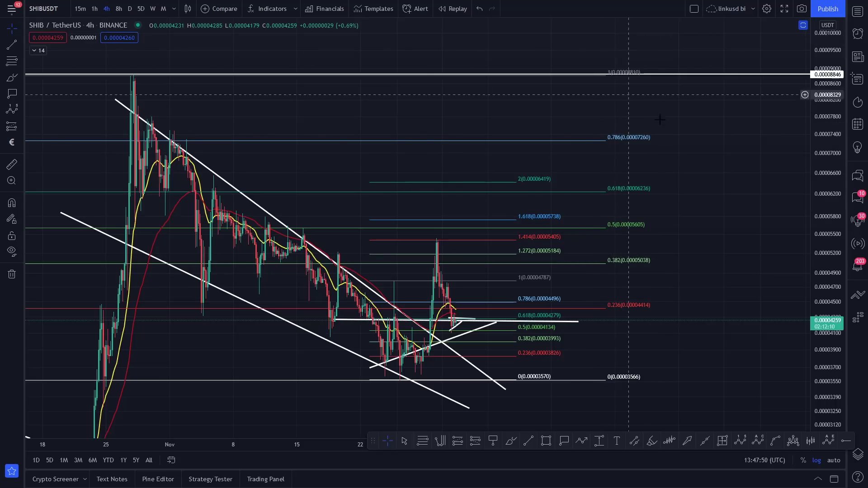
- Brush a circle around the late-October peak near 0.00008846, and circle and underline the 1.618 extension label at 0.00015407
{"action": "left_click", "coordinate": [12, 80]}
{"action": "left_click_drag", "start_coordinate": [138, 71], "coordinate": [136, 69]}
{"action": "left_click_drag", "start_coordinate": [830, 132], "coordinate": [843, 306]}
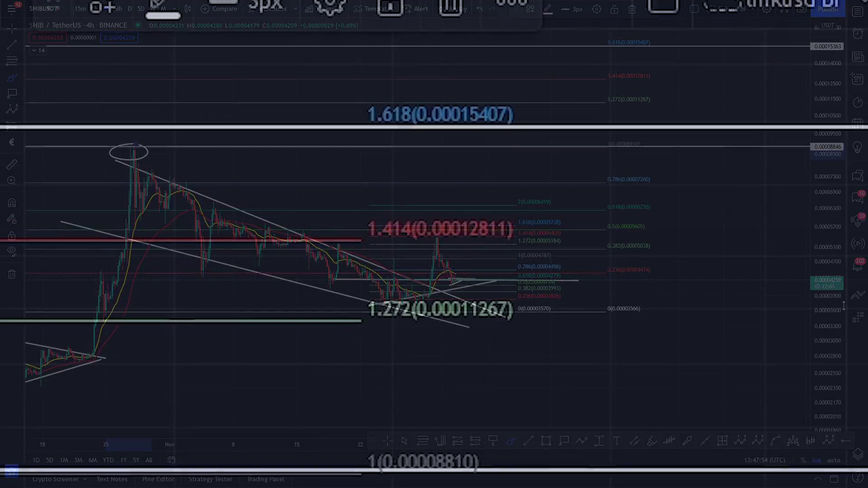
{"action": "mouse_move", "coordinate": [647, 35]}
{"action": "left_mouse_down"}
{"action": "mouse_move", "coordinate": [622, 63]}
{"action": "mouse_move", "coordinate": [647, 15]}
{"action": "left_mouse_up"}
{"action": "left_click_drag", "start_coordinate": [590, 52], "coordinate": [677, 48]}
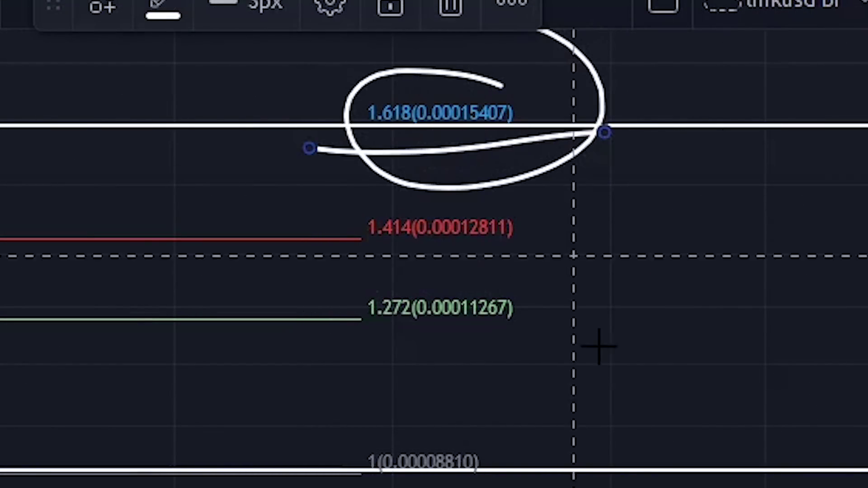
{"action": "scroll", "coordinate": [495, 244], "scroll_direction": "down", "scroll_amount": 3}
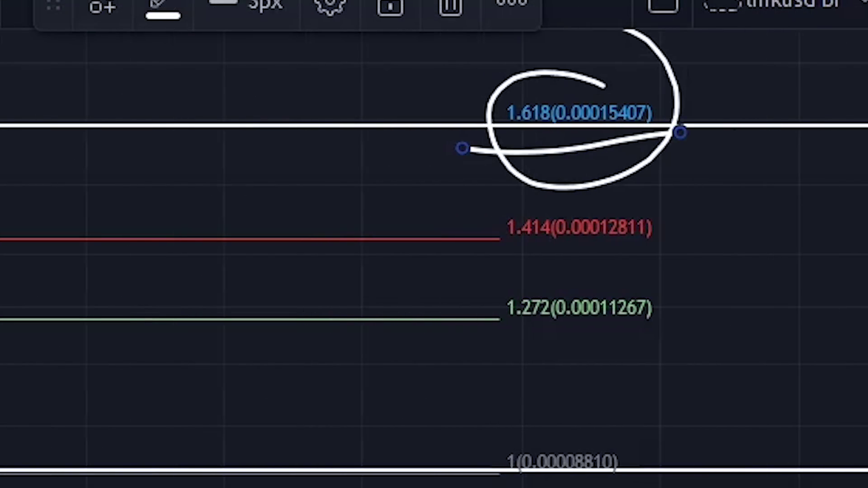